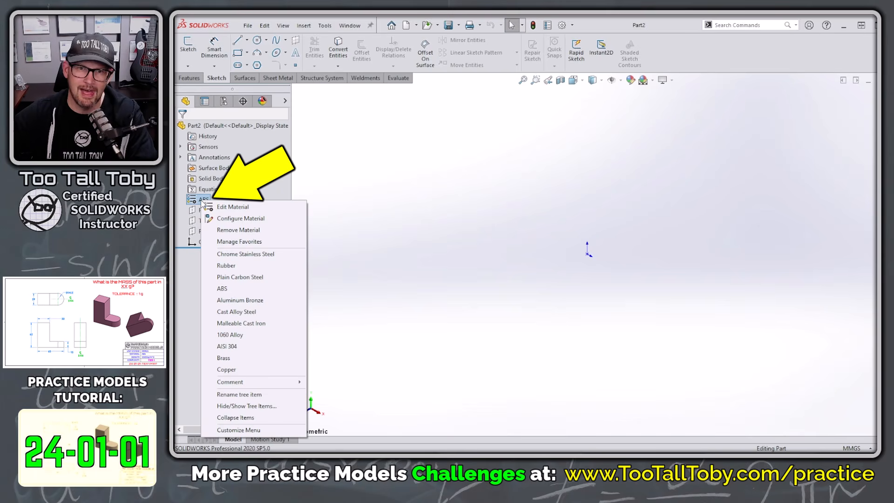
# Assign the ABS material from the Plastics category to the part, checking its mass density before applying it.
pyautogui.click(263, 209)
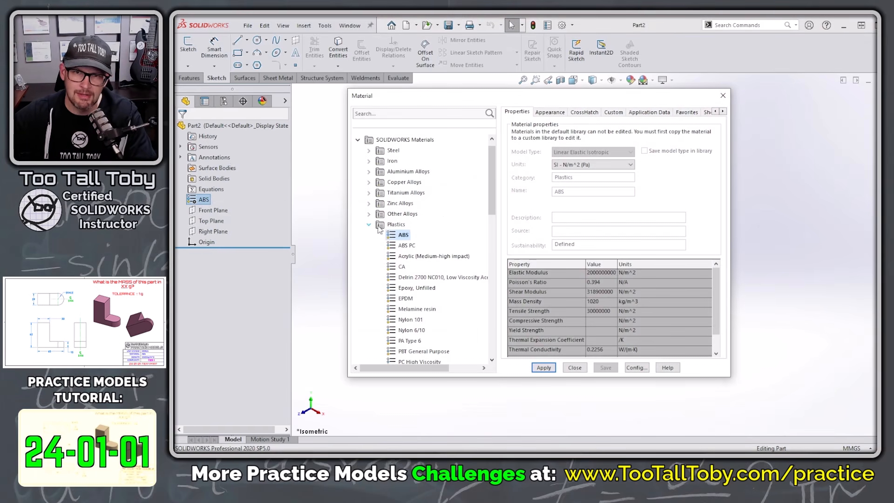
pyautogui.click(394, 225)
pyautogui.click(403, 237)
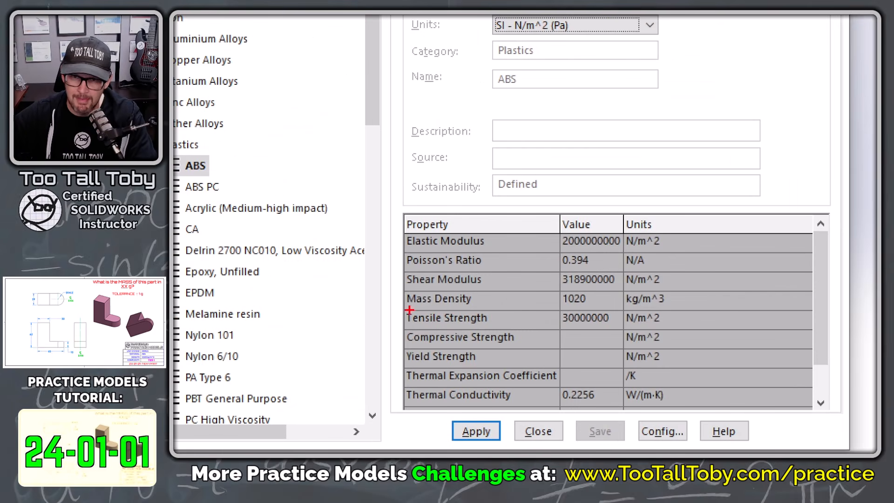
pyautogui.moveTo(409, 309); pyautogui.dragTo(678, 324)
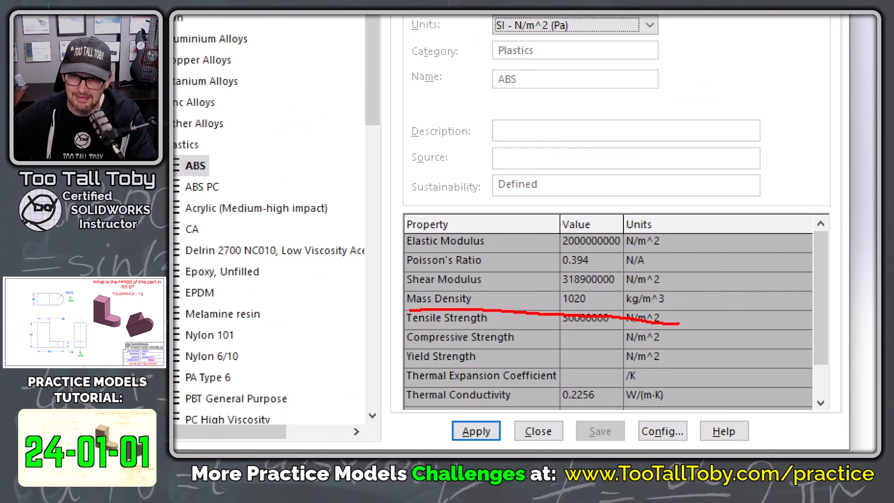
pyautogui.moveTo(688, 291)
pyautogui.mouseDown()
pyautogui.moveTo(413, 293)
pyautogui.moveTo(408, 310)
pyautogui.mouseUp()
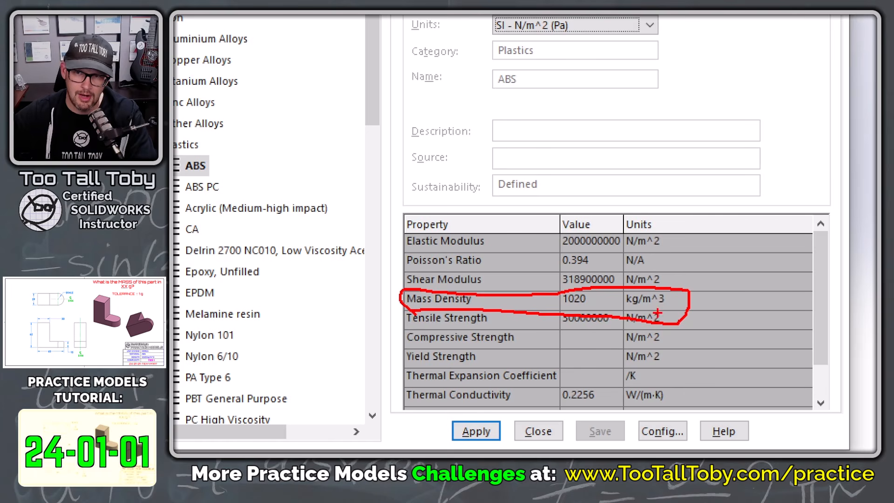
pyautogui.press('Escape')
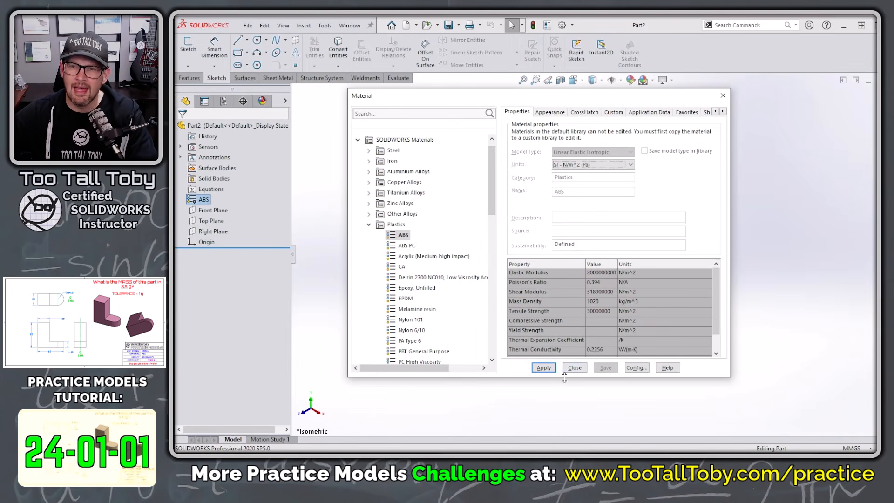
pyautogui.click(543, 369)
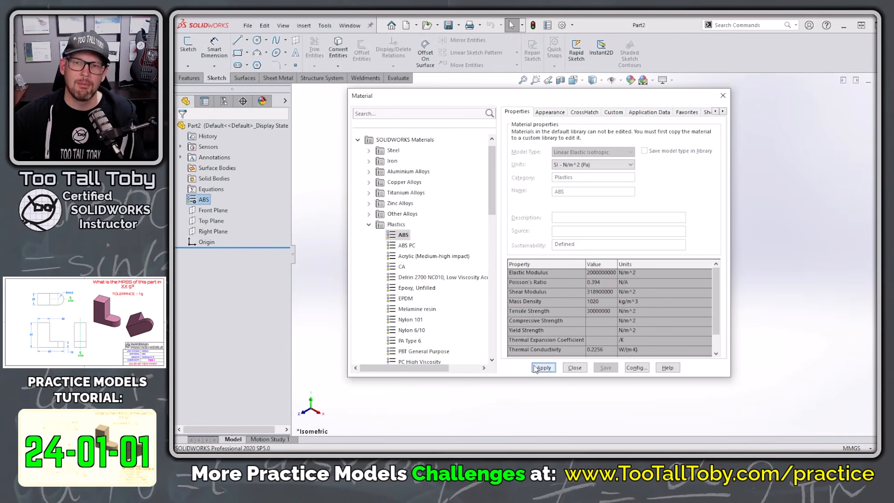
pyautogui.click(575, 368)
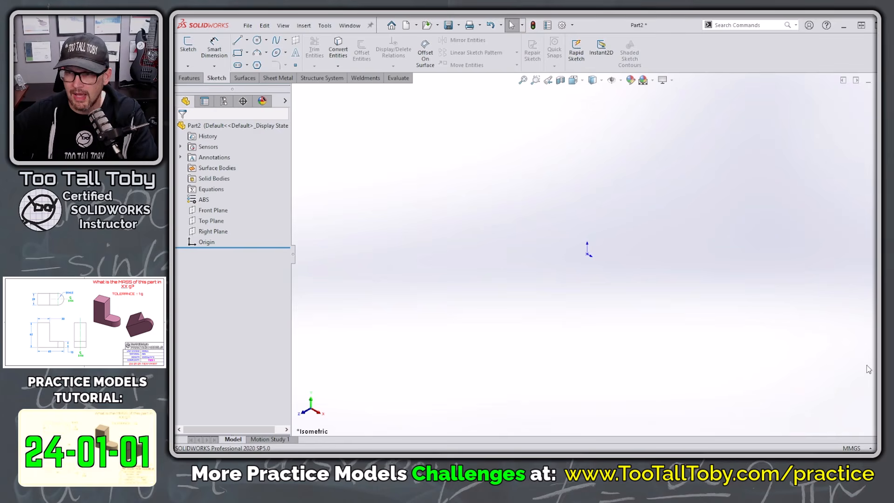
# Check which unit system the part document uses.
pyautogui.moveTo(893, 450); pyautogui.dragTo(874, 446)
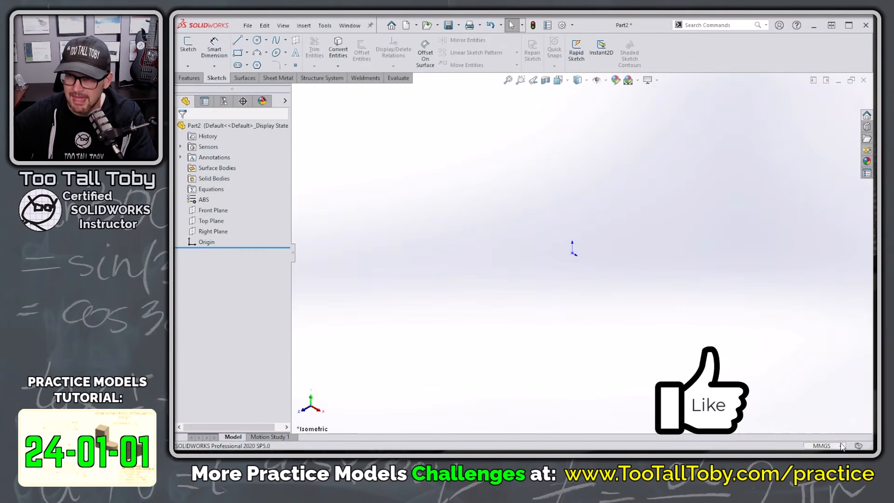
pyautogui.click(842, 446)
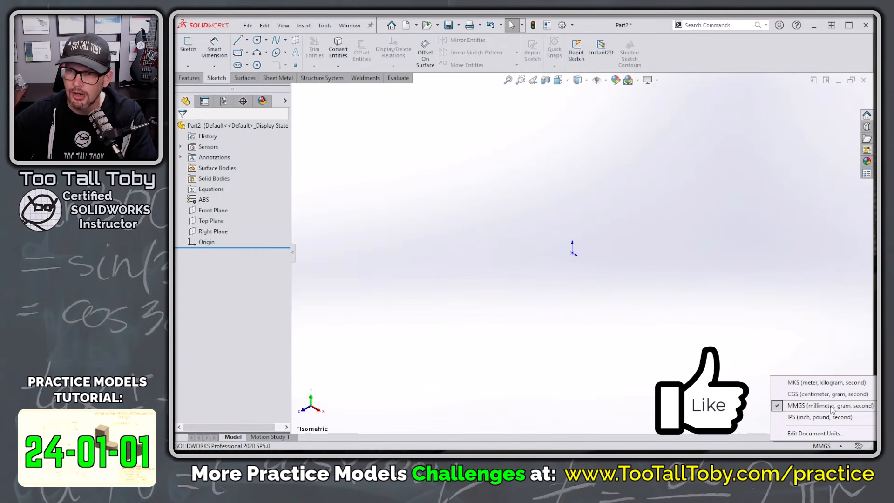
pyautogui.click(666, 248)
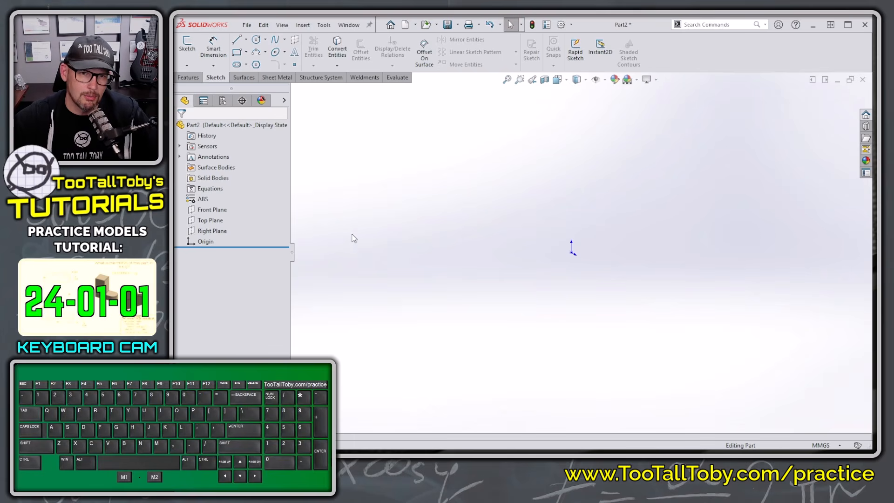
# On the Front Plane, sketch a closed L-shaped profile starting at the origin, about 89 mm tall with an upright leg about 24 mm wide.
pyautogui.click(195, 212)
pyautogui.rightClick(196, 213)
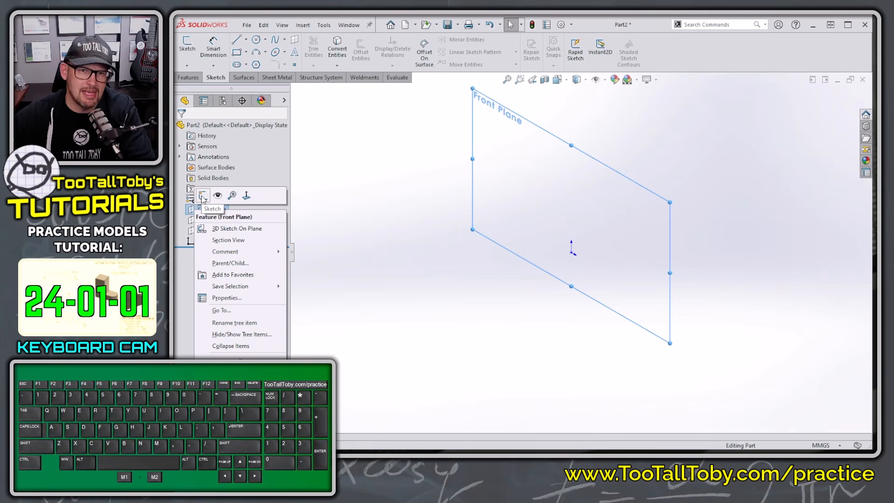
pyautogui.click(202, 196)
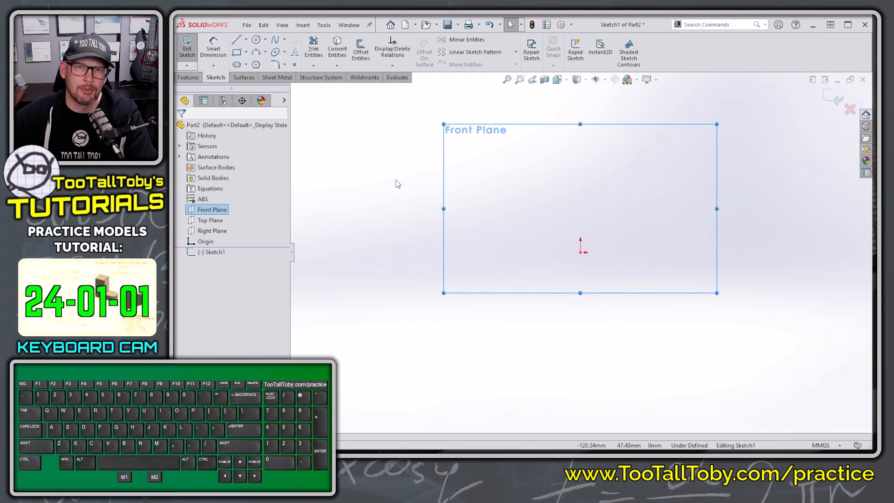
pyautogui.click(236, 41)
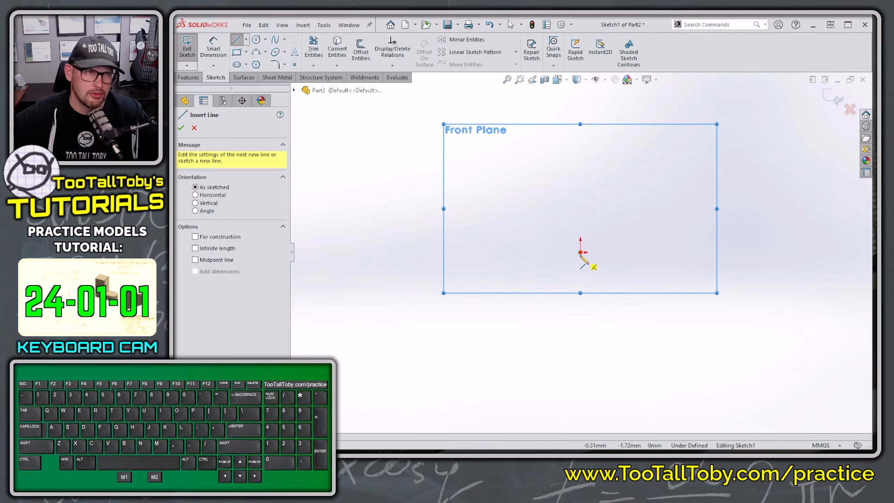
pyautogui.click(581, 253)
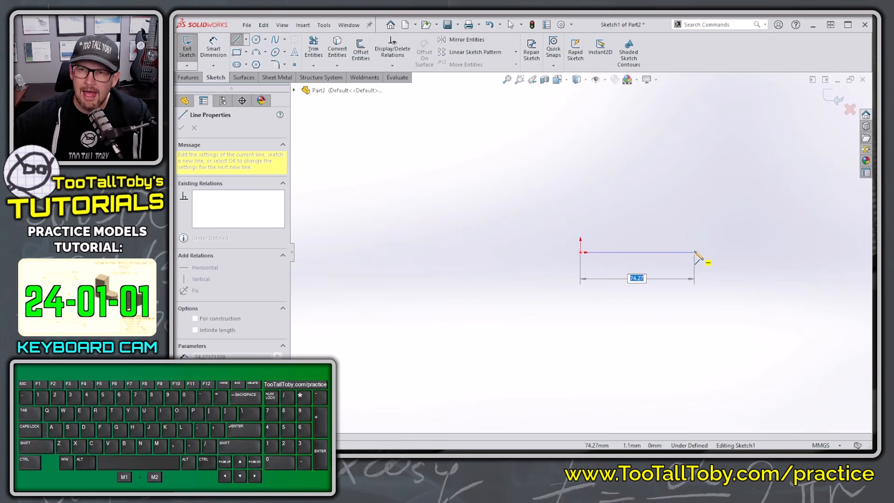
pyautogui.click(703, 252)
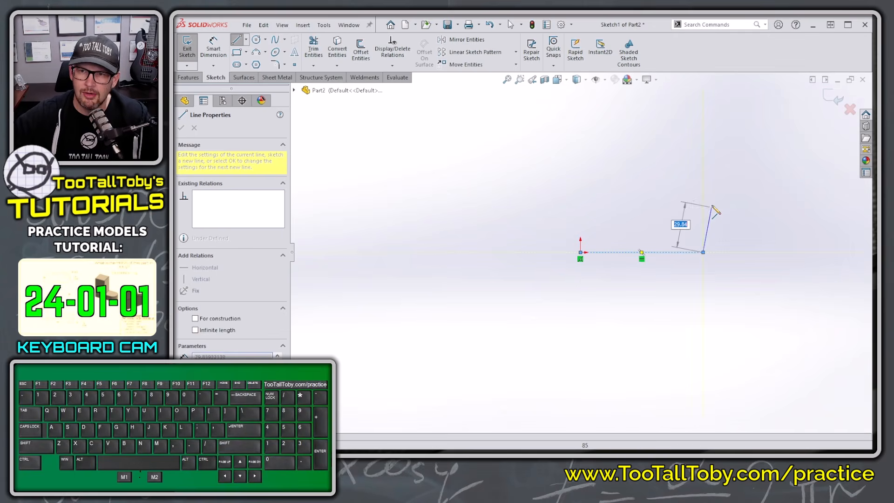
pyautogui.click(704, 197)
pyautogui.click(616, 197)
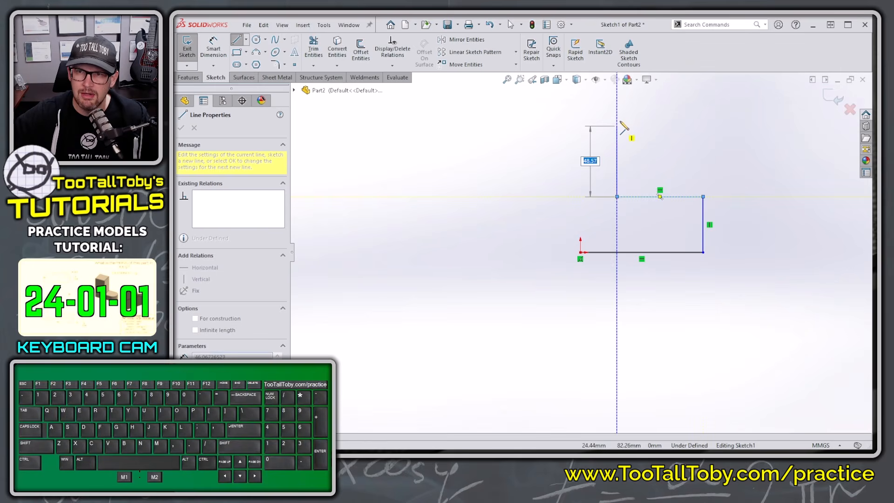
pyautogui.click(617, 115)
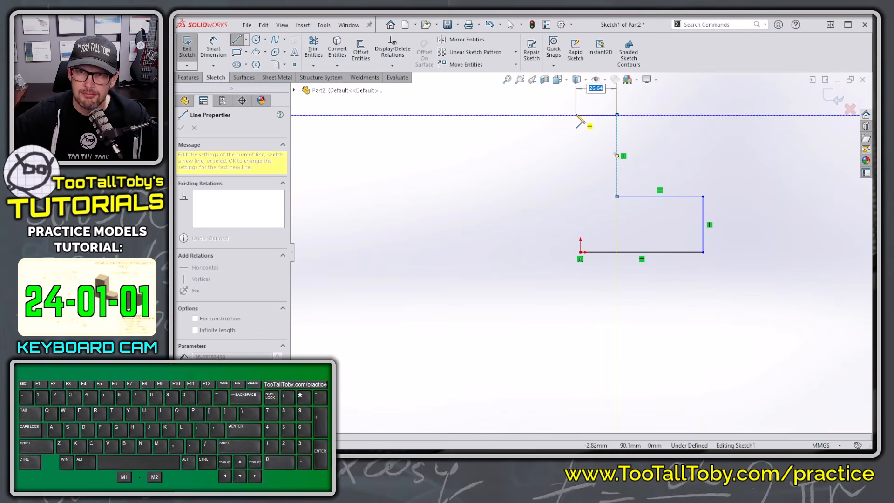
pyautogui.click(580, 115)
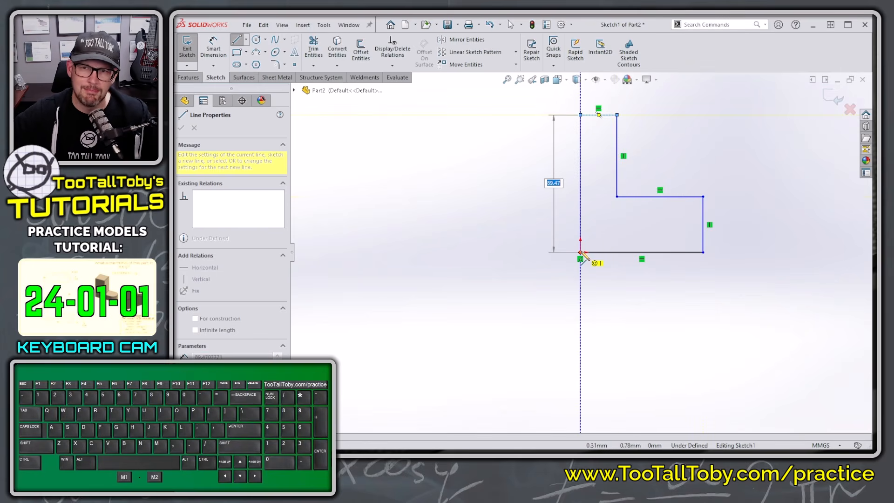
pyautogui.click(581, 252)
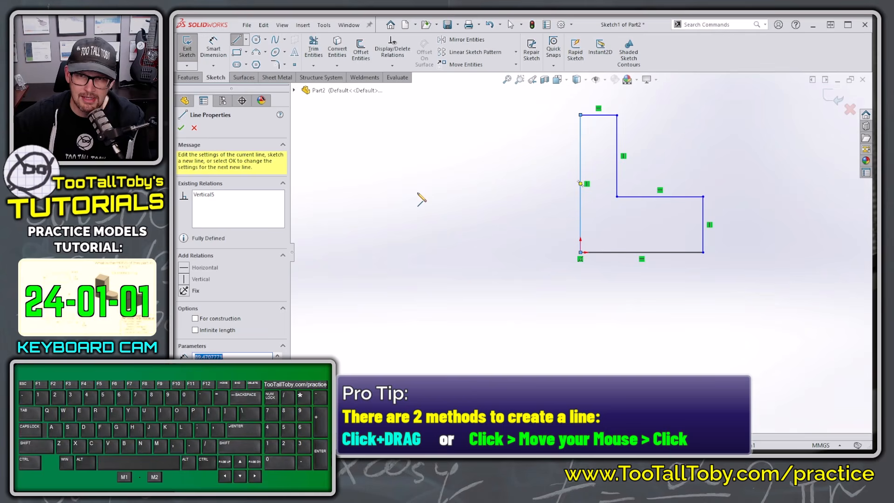
# Sketch two separate slanted lines in the empty area beside the L-shaped profile, the first about 66 mm long.
pyautogui.click(418, 207)
pyautogui.moveTo(418, 193); pyautogui.dragTo(478, 274)
pyautogui.click(365, 219)
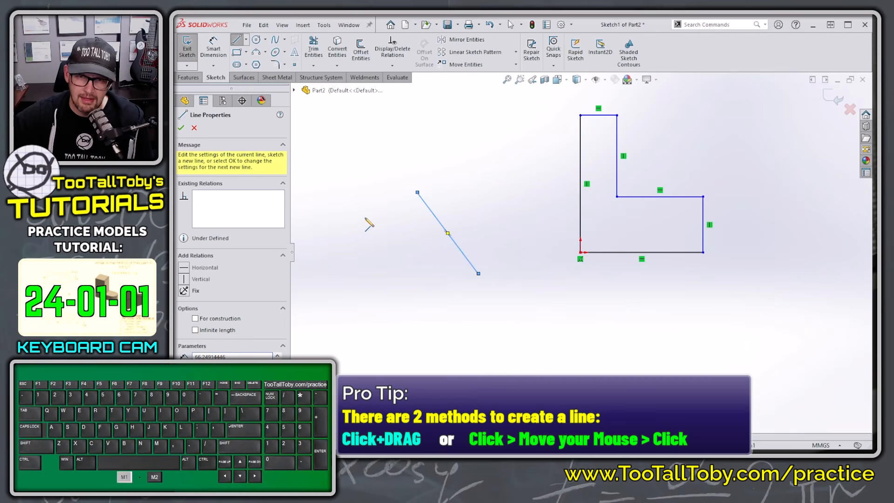
pyautogui.click(417, 308)
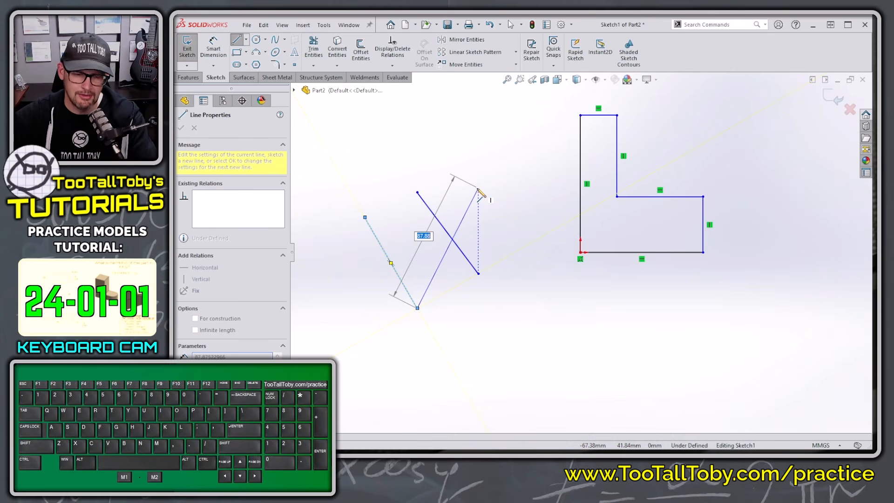
pyautogui.press('Escape')
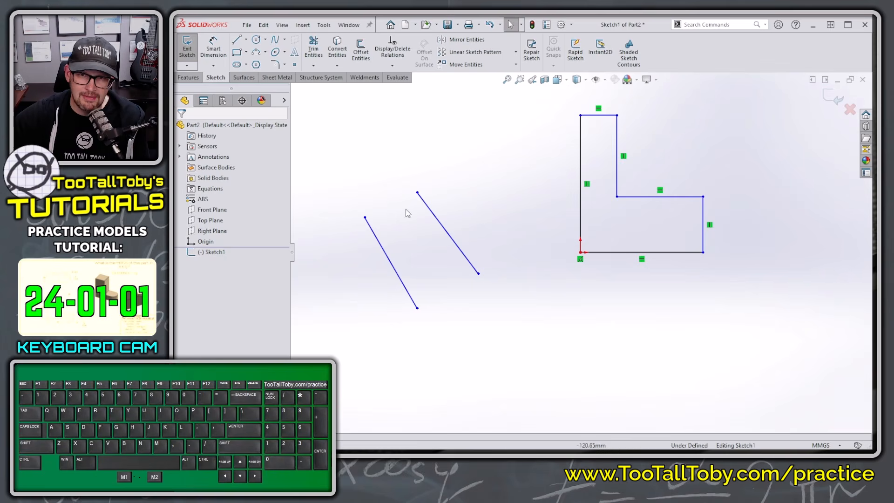
# Delete the two slanted lines beside the L-shaped profile.
pyautogui.moveTo(333, 154); pyautogui.dragTo(518, 358)
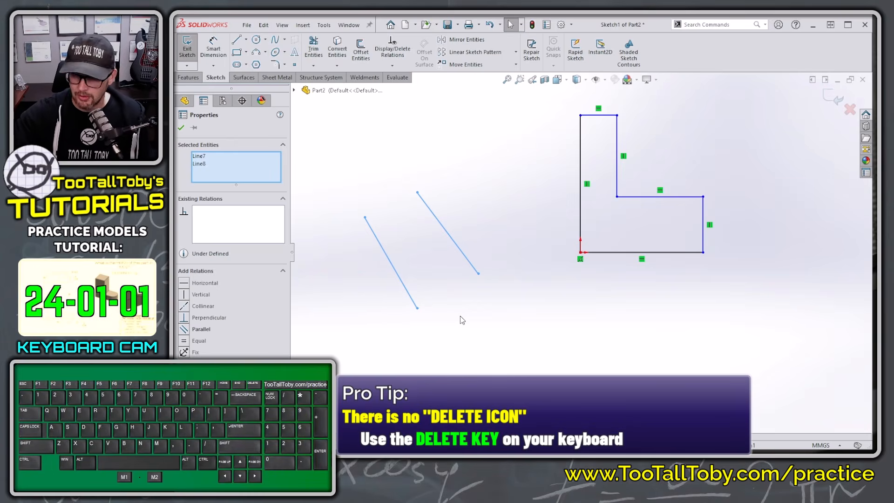
pyautogui.press('Delete')
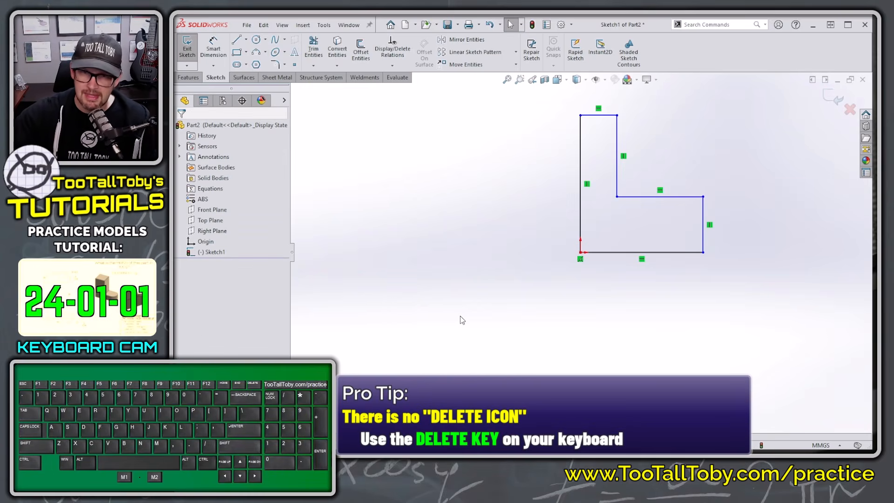
pyautogui.click(467, 292)
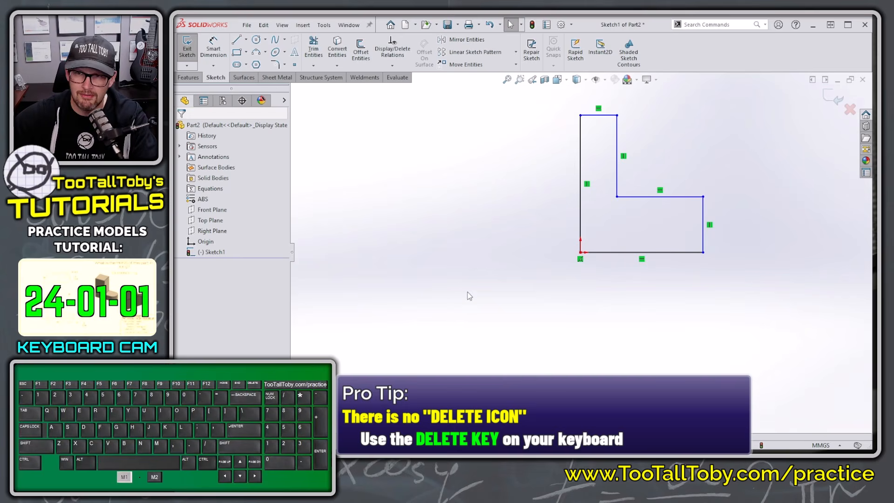
pyautogui.click(490, 244)
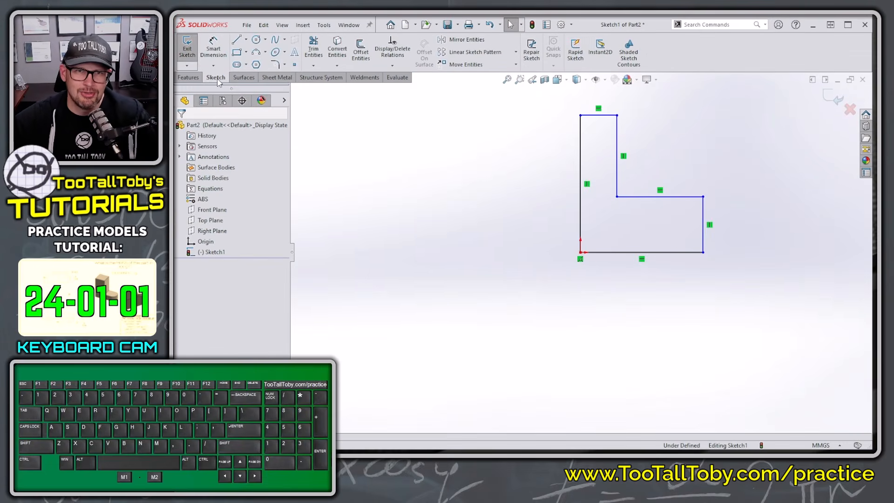
# Dimension the tall vertical line of the L-shaped profile and set its length to 62 mm.
pyautogui.click(213, 48)
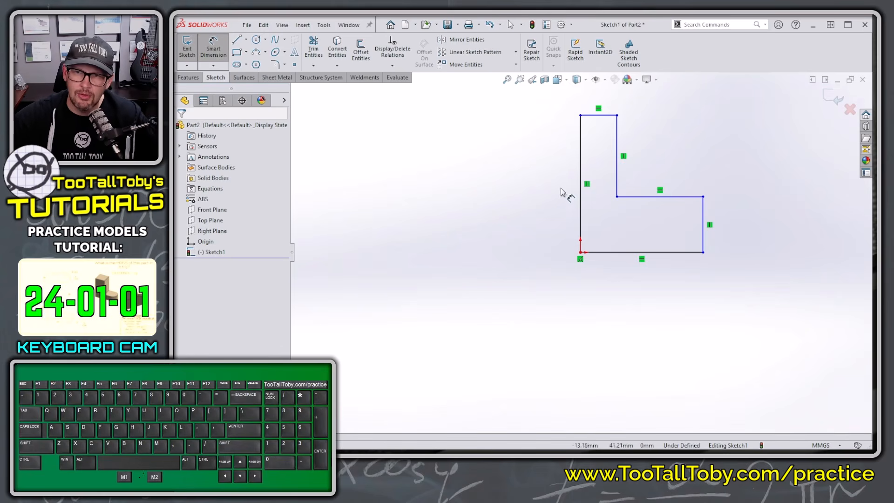
pyautogui.click(582, 193)
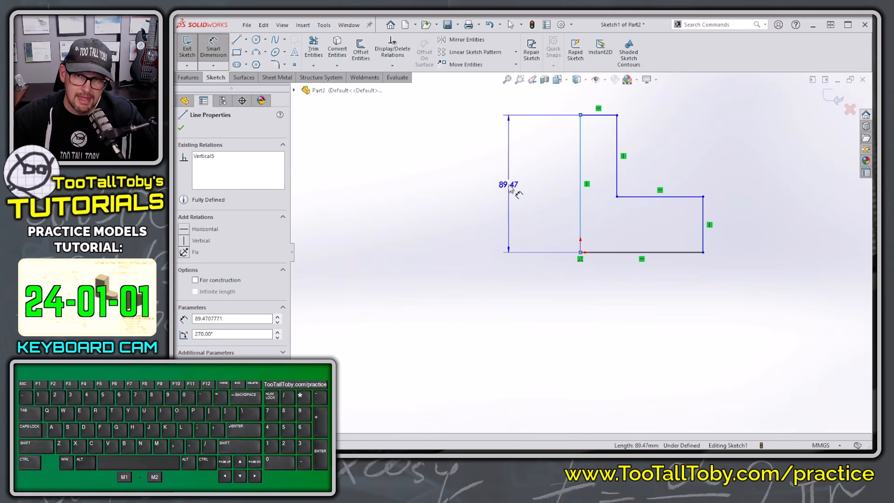
pyautogui.click(510, 187)
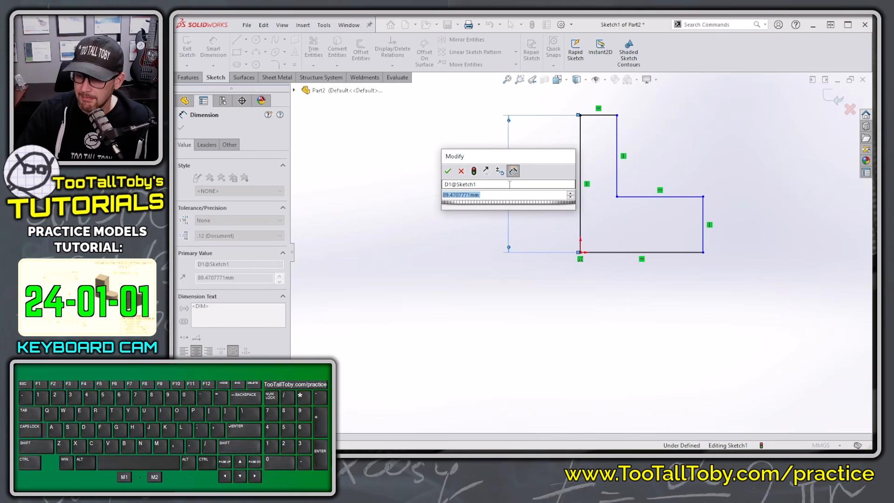
pyautogui.write('62')
pyautogui.press('Return')
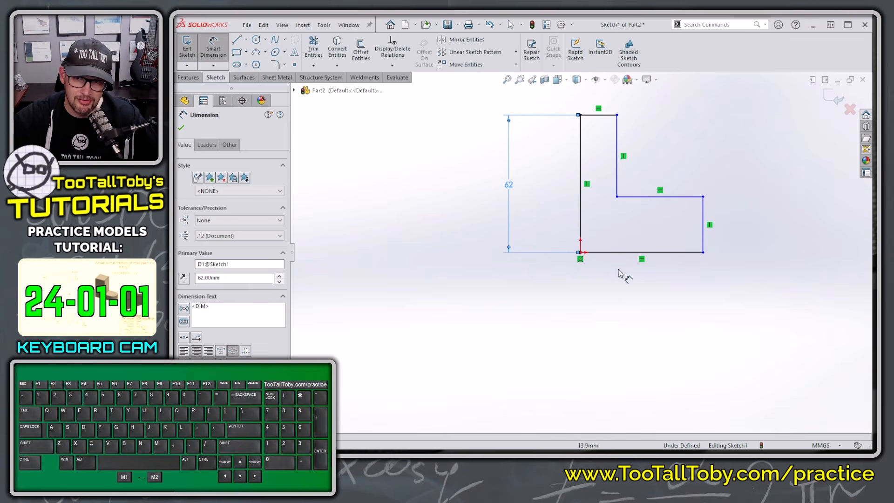
# Dimension the bottom horizontal line of the L-shaped profile and set its length to 65 mm.
pyautogui.click(625, 253)
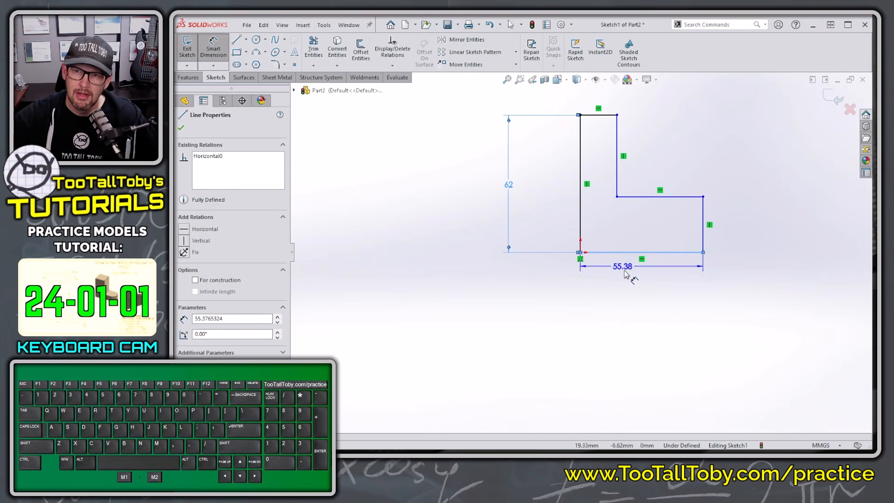
pyautogui.click(637, 299)
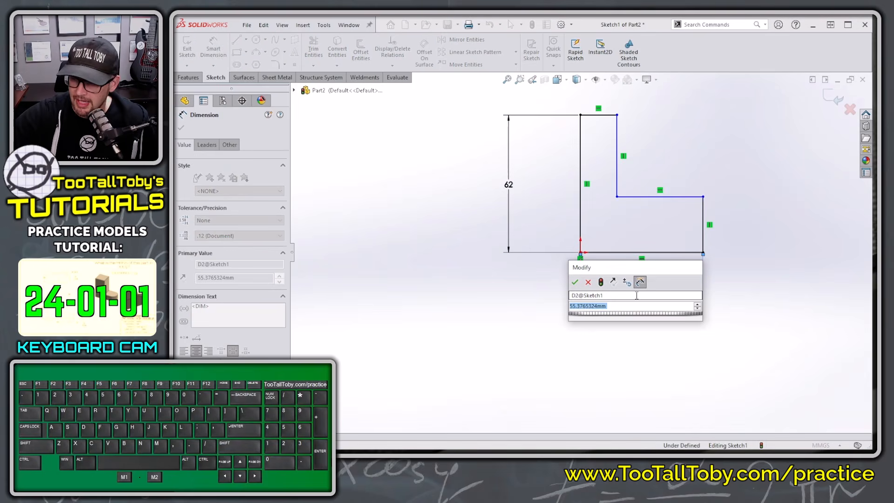
pyautogui.write('65')
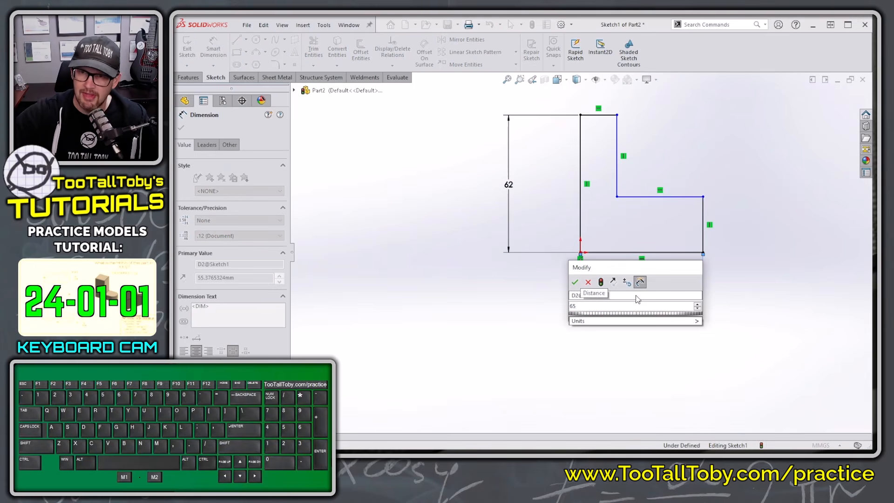
pyautogui.press('Return')
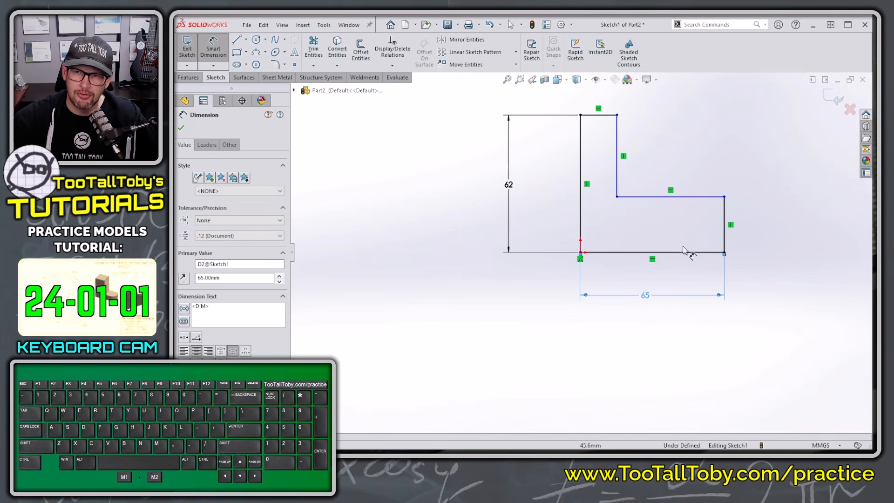
# Dimension the short vertical line at the end of the L-shaped profile's foot and set its length to 15 mm.
pyautogui.click(725, 225)
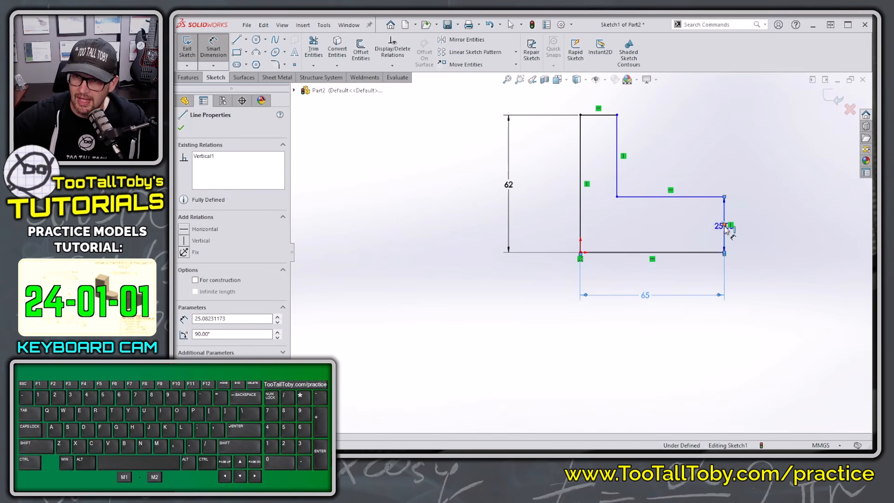
pyautogui.doubleClick(766, 230)
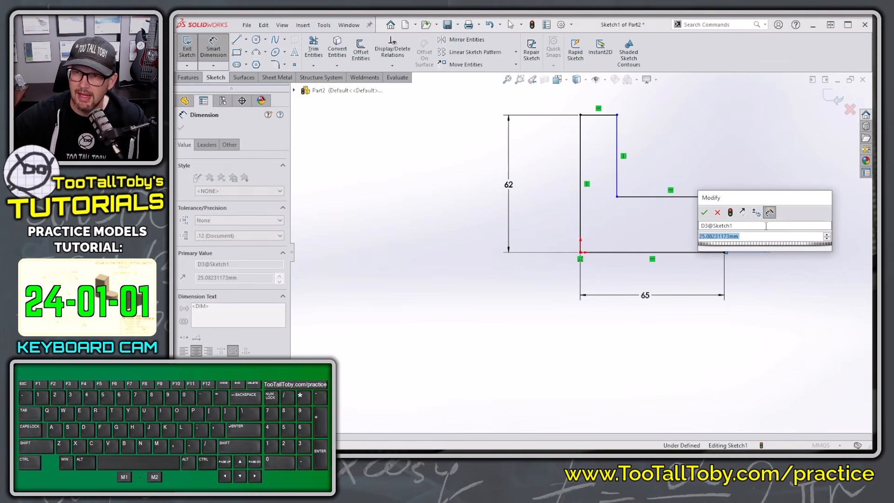
pyautogui.write('15')
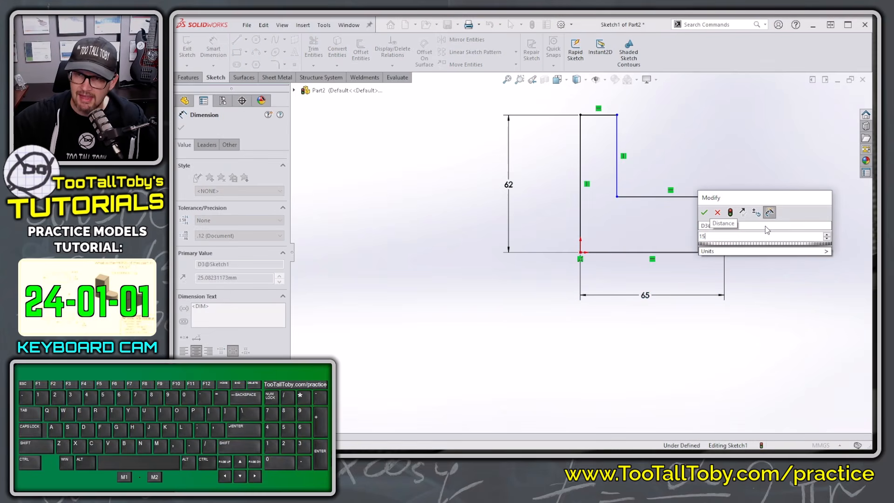
pyautogui.press('Return')
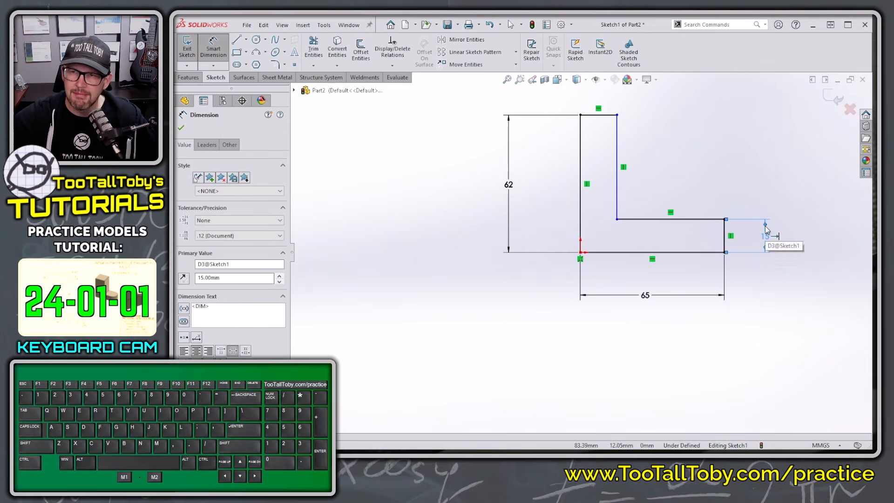
# Dimension the top horizontal line of the L-shaped profile and set its length to 30 mm.
pyautogui.click(603, 115)
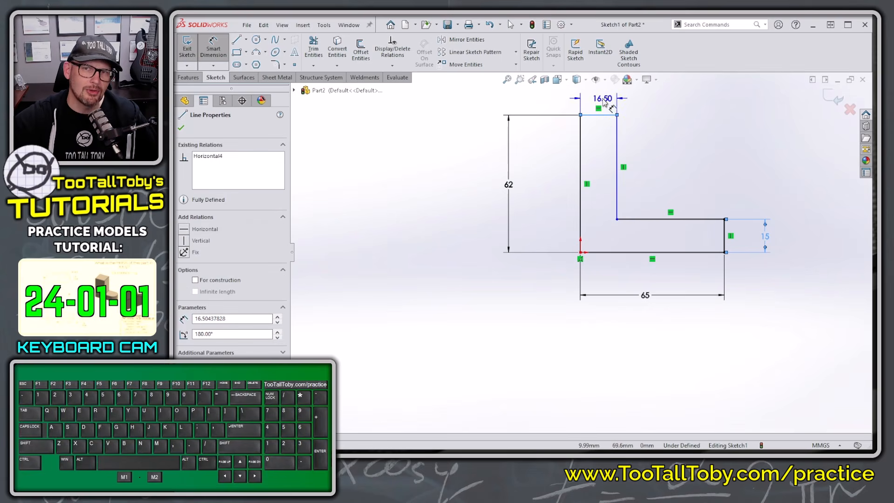
pyautogui.click(603, 101)
pyautogui.write('30')
pyautogui.press('Return')
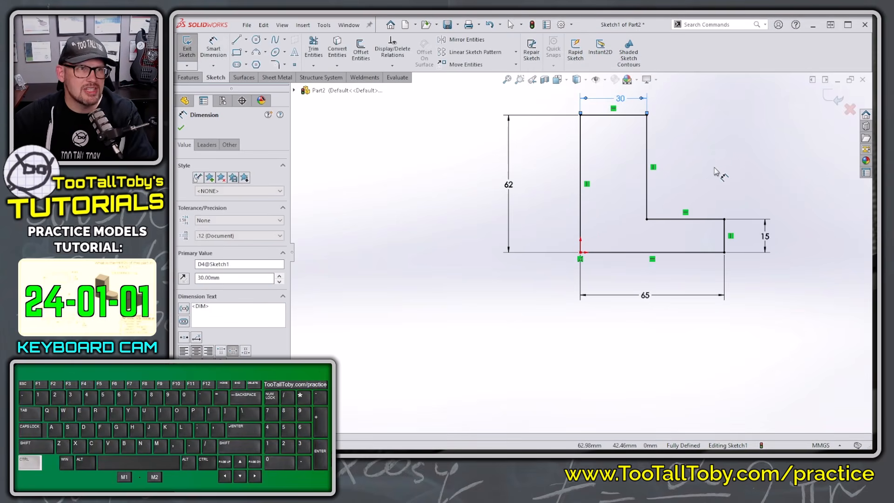
pyautogui.keyDown('ctrl'); pyautogui.moveTo(724, 165); pyautogui.dragTo(680, 211, button='middle'); pyautogui.keyUp('ctrl')
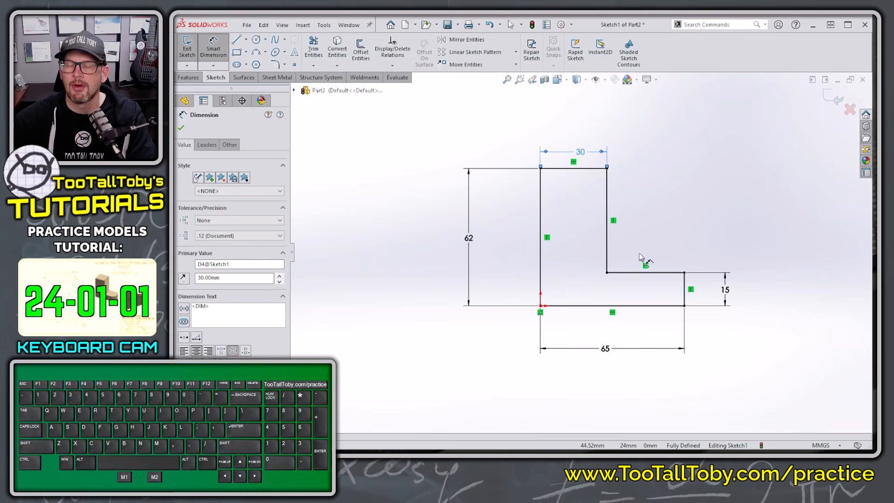
pyautogui.click(663, 204)
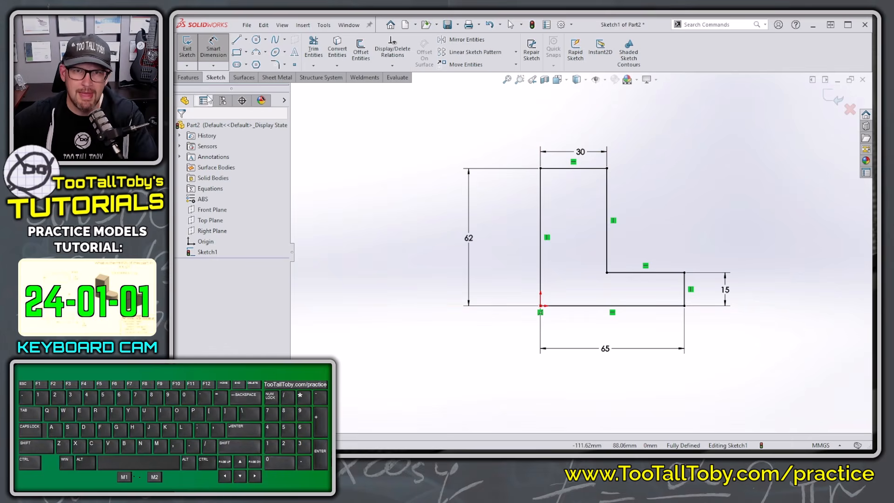
pyautogui.hotkey('alt', '1')
pyautogui.click(178, 61)
pyautogui.moveTo(175, 126); pyautogui.dragTo(684, 138)
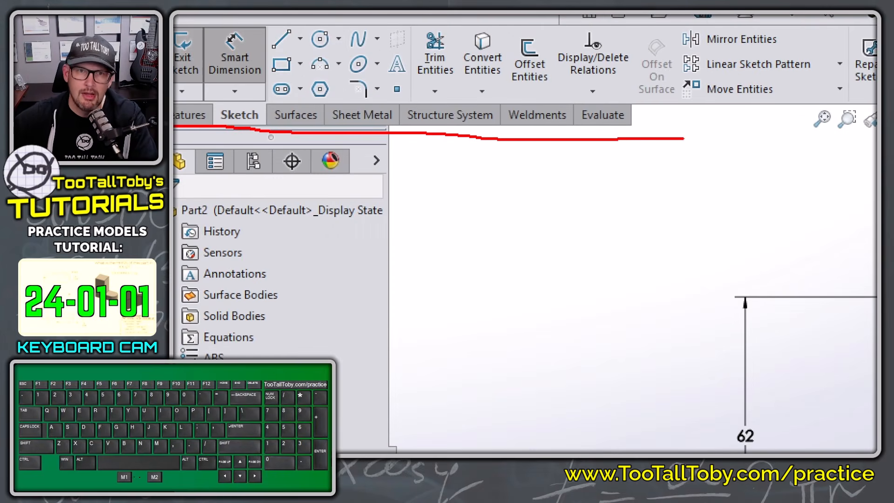
pyautogui.keyDown('ctrl'); pyautogui.keyDown('shift'); pyautogui.moveTo(198, 117); pyautogui.dragTo(285, 264); pyautogui.keyUp('shift'); pyautogui.keyUp('ctrl')
pyautogui.hotkey('alt', '1')
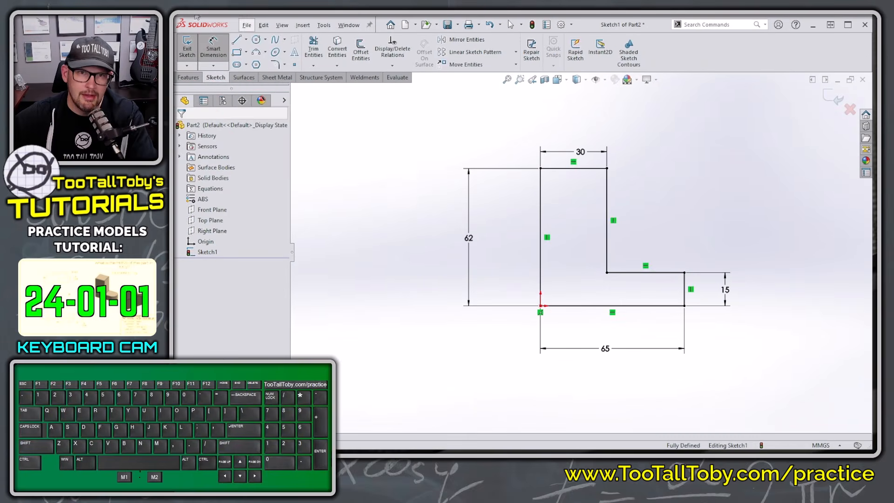
# Start an Extruded Boss/Base from the L-shaped profile with the Mid Plane end condition.
pyautogui.click(189, 77)
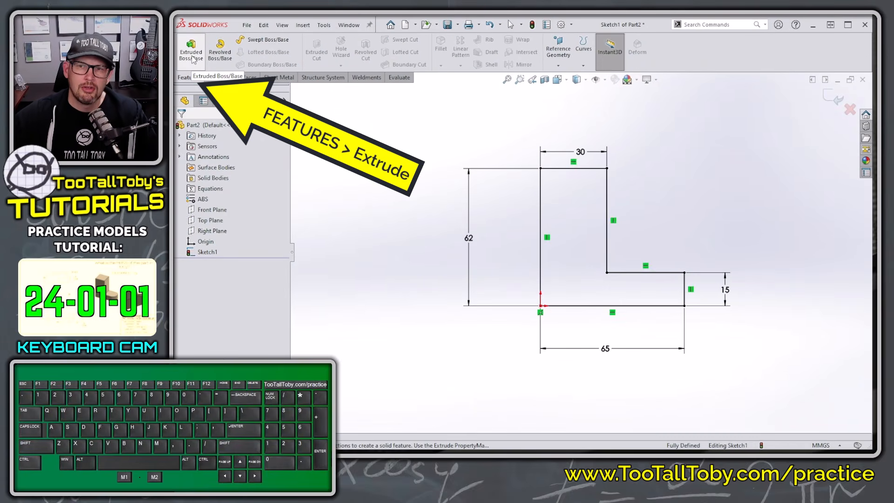
pyautogui.click(193, 59)
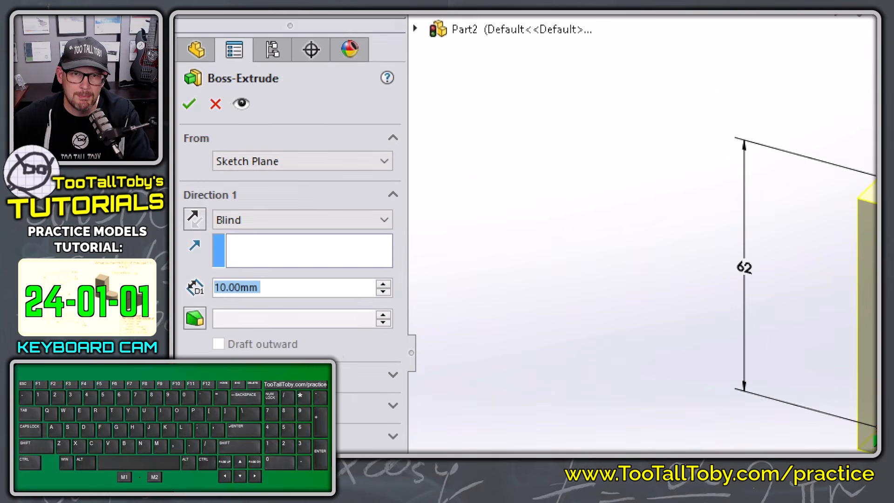
pyautogui.moveTo(199, 131); pyautogui.dragTo(305, 174)
pyautogui.moveTo(293, 132); pyautogui.dragTo(191, 166)
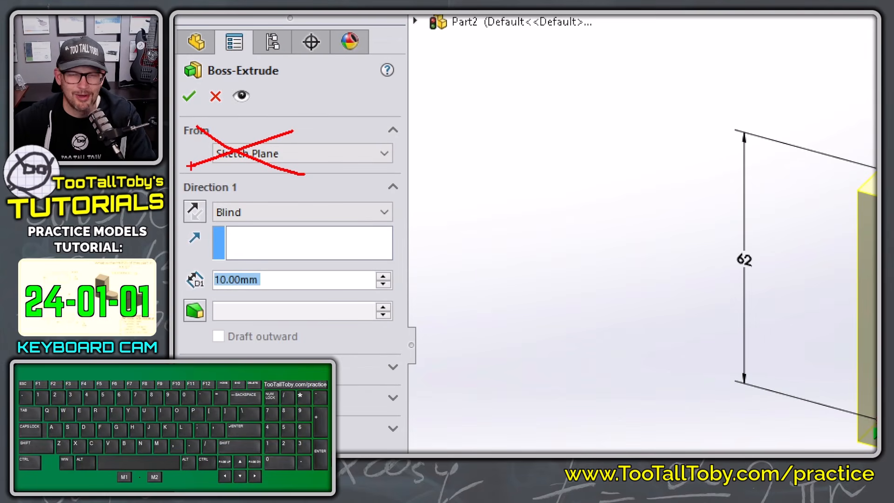
pyautogui.moveTo(257, 211)
pyautogui.keyDown('ctrl'); pyautogui.keyDown('shift'); pyautogui.mouseDown()
pyautogui.moveTo(332, 211)
pyautogui.moveTo(390, 239)
pyautogui.moveTo(406, 201)
pyautogui.mouseUp(); pyautogui.keyUp('shift'); pyautogui.keyUp('ctrl')
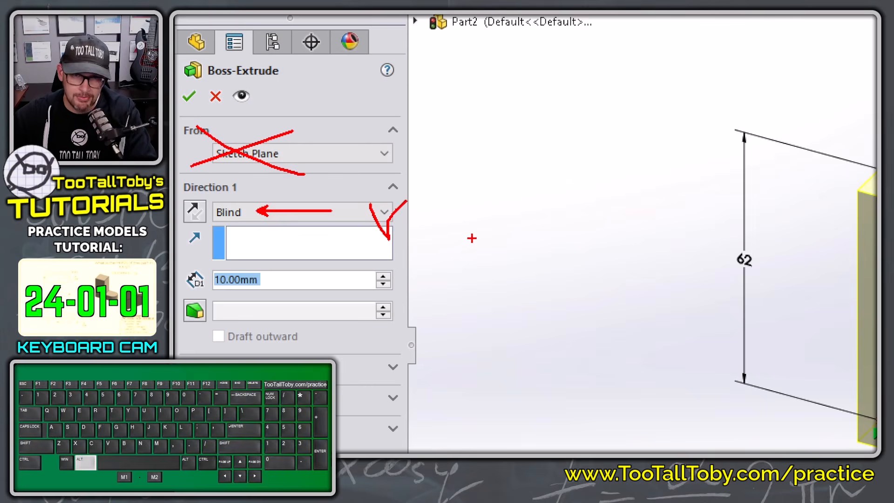
pyautogui.hotkey('alt', '1')
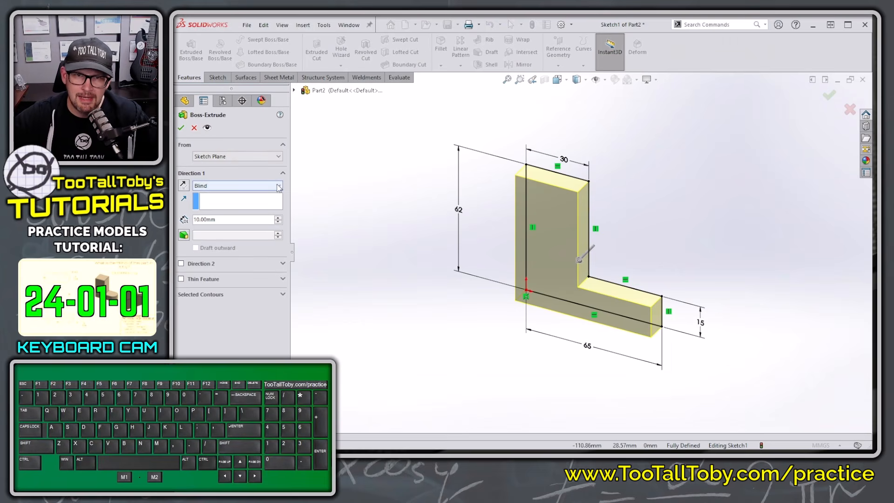
pyautogui.click(278, 187)
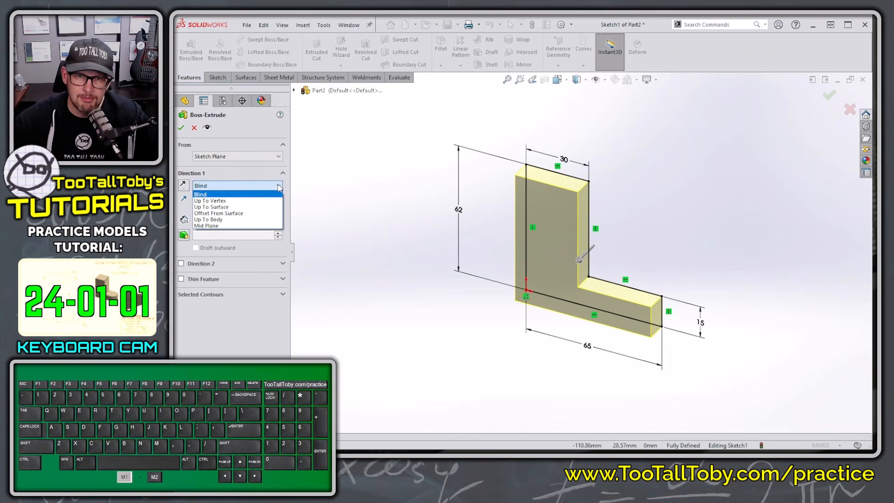
pyautogui.click(250, 226)
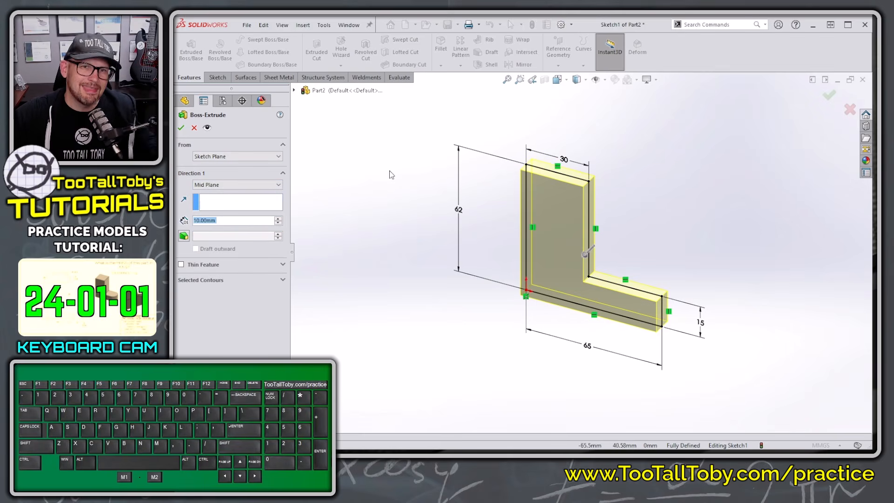
# Set the extrusion depth to 29 mm and finish the L-shaped solid.
pyautogui.click(239, 223)
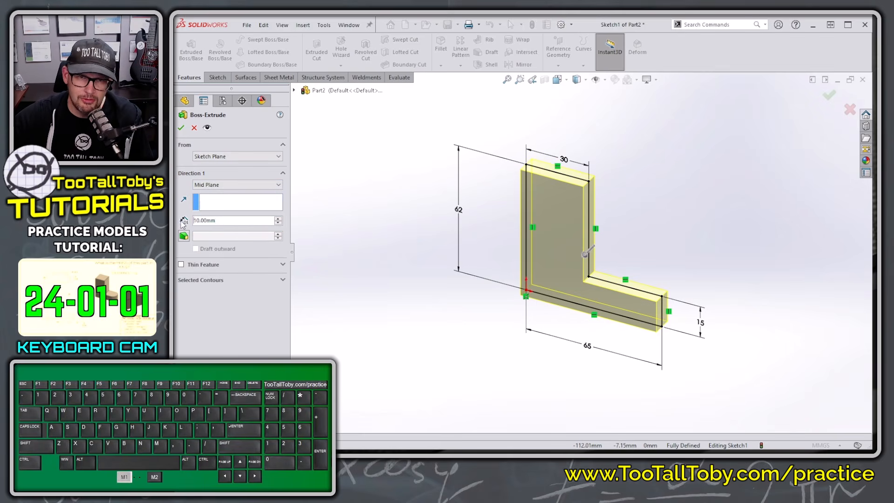
pyautogui.doubleClick(219, 221)
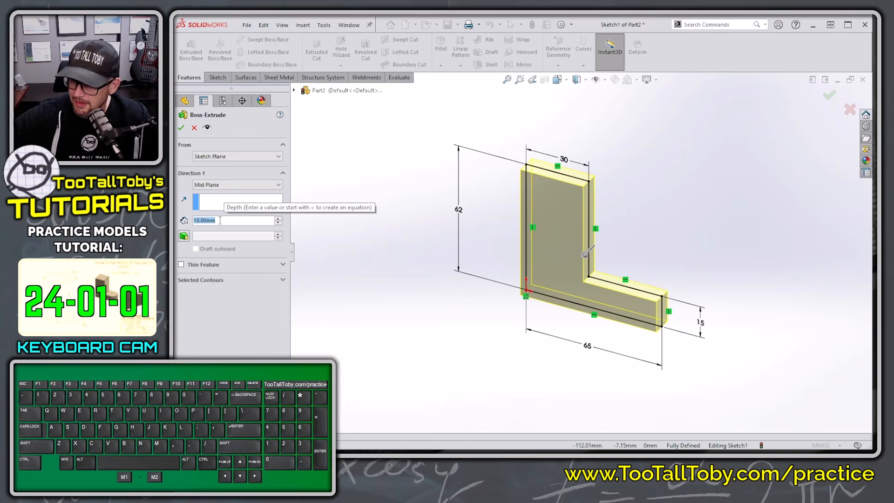
pyautogui.write('29')
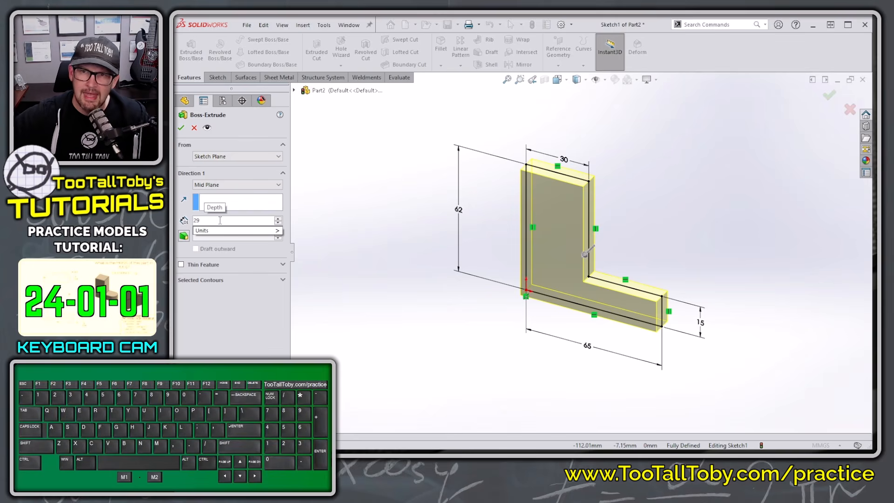
pyautogui.press('Return')
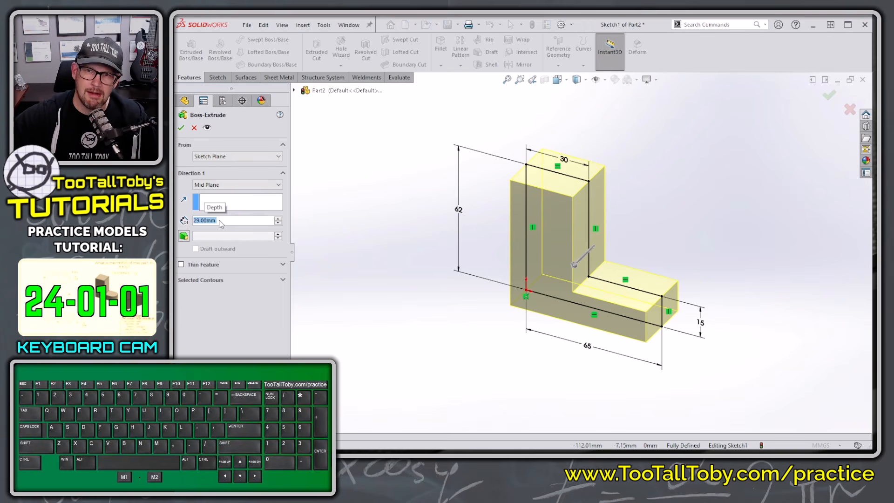
pyautogui.press('Return')
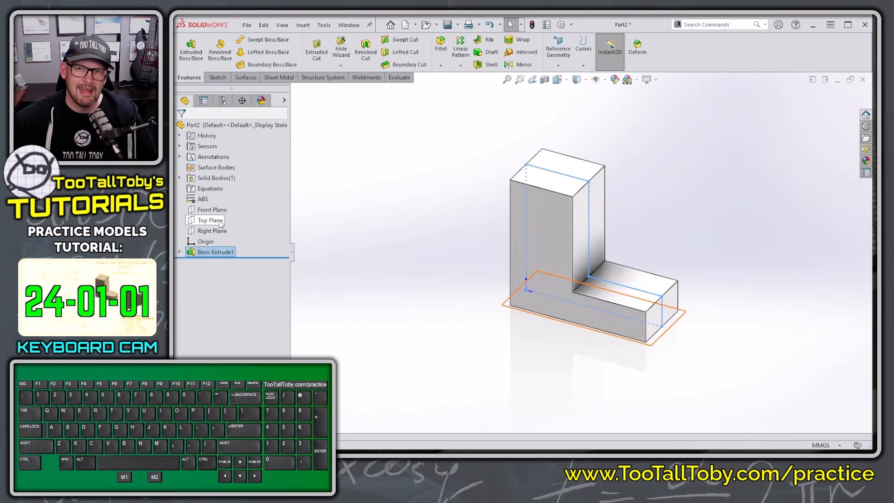
pyautogui.click(465, 263)
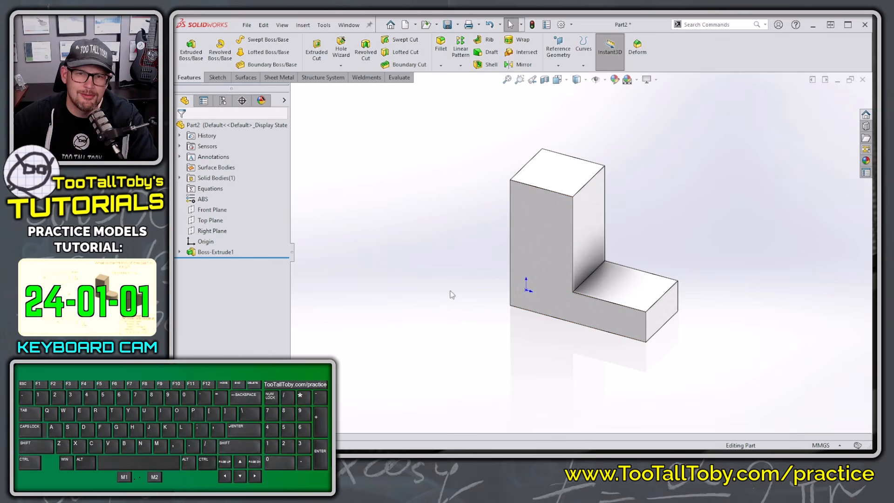
pyautogui.moveTo(415, 298); pyautogui.dragTo(391, 265, button='middle')
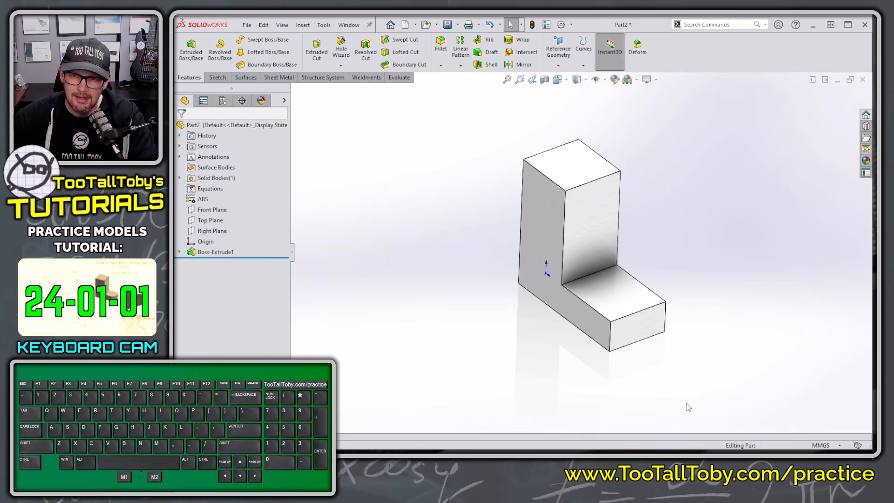
pyautogui.click(611, 345)
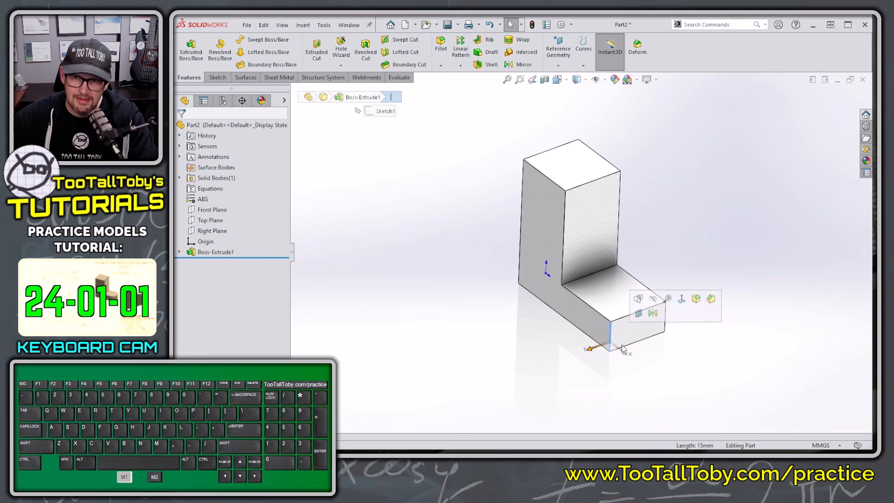
pyautogui.click(664, 329)
pyautogui.click(388, 278)
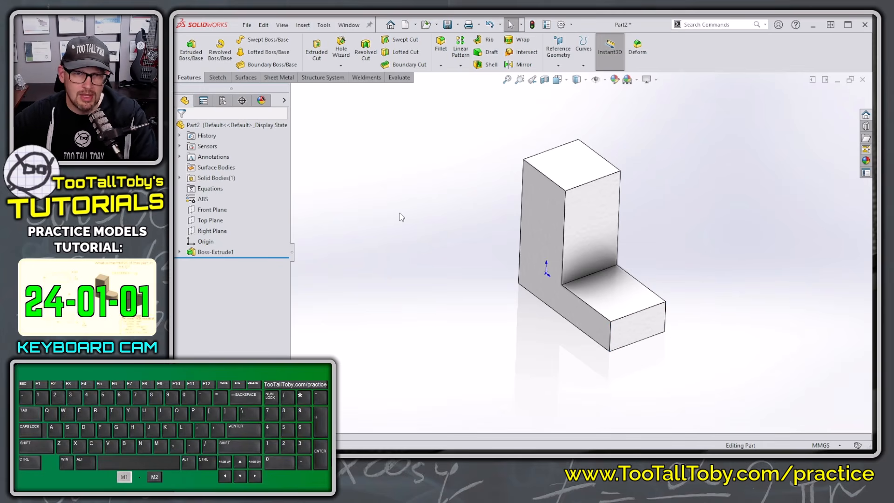
pyautogui.press('Escape')
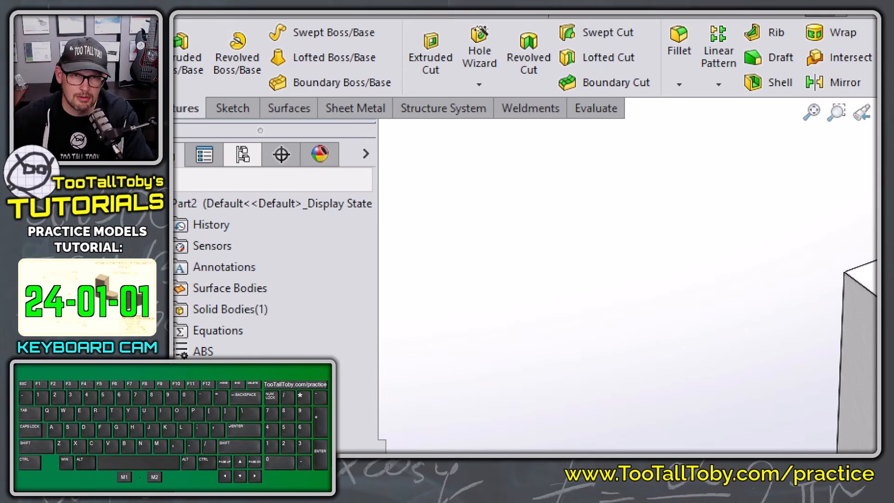
pyautogui.moveTo(146, 119)
pyautogui.mouseDown()
pyautogui.moveTo(173, 124)
pyautogui.moveTo(221, 109)
pyautogui.moveTo(220, 96)
pyautogui.mouseUp()
pyautogui.moveTo(220, 95); pyautogui.dragTo(259, 104, button='right')
pyautogui.click(248, 66)
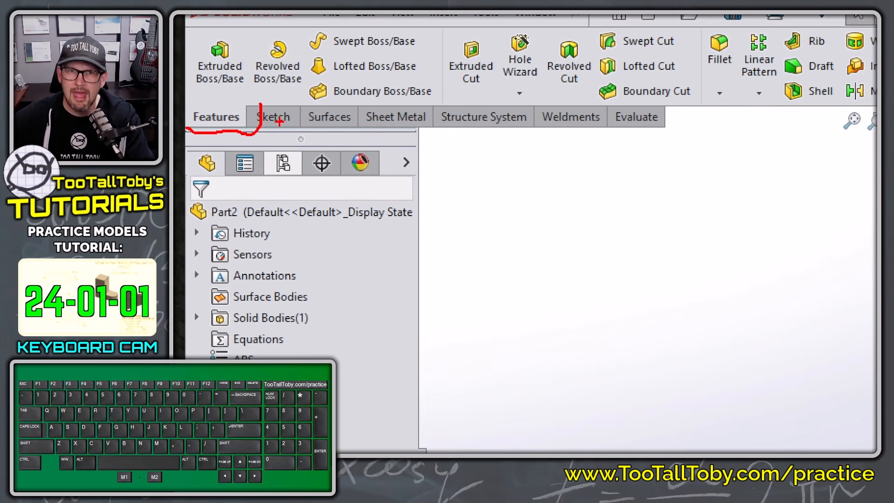
pyautogui.moveTo(247, 120)
pyautogui.mouseDown()
pyautogui.moveTo(609, 188)
pyautogui.moveTo(716, 118)
pyautogui.mouseUp()
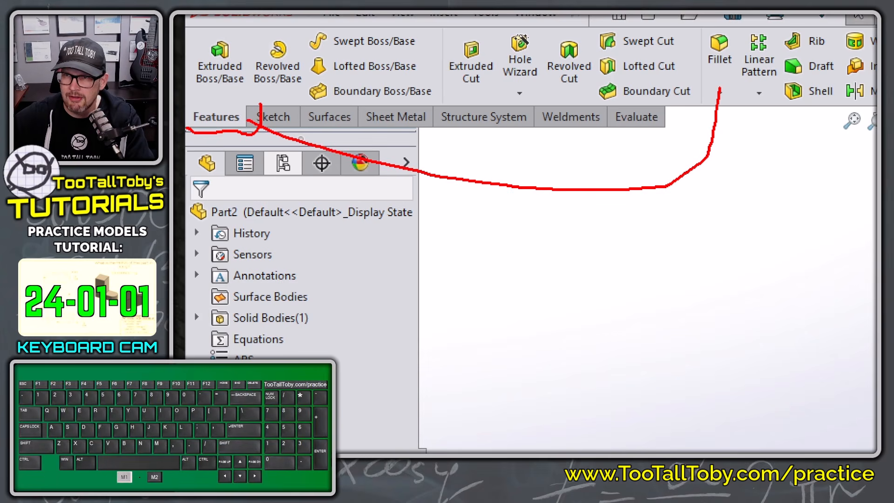
pyautogui.moveTo(738, 72)
pyautogui.mouseDown()
pyautogui.moveTo(692, 17)
pyautogui.moveTo(685, 91)
pyautogui.moveTo(729, 86)
pyautogui.mouseUp()
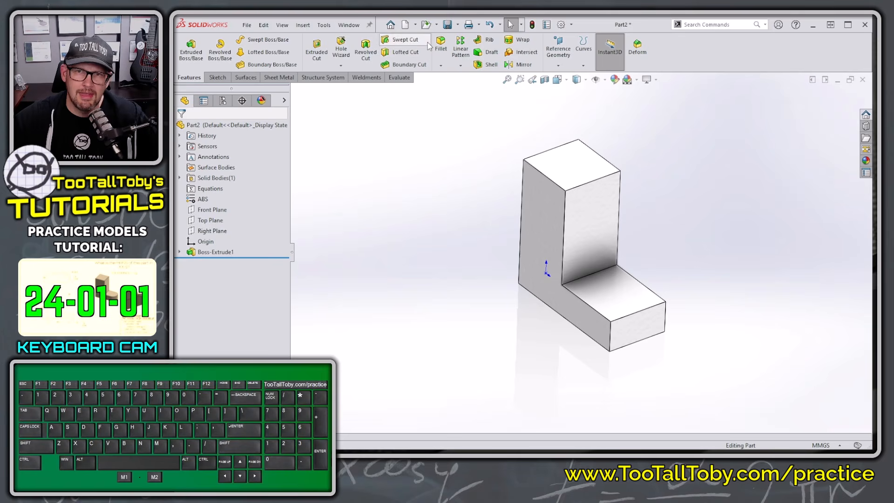
# Start a constant-size Fillet and set its symmetric radius to 14.5 mm.
pyautogui.click(440, 47)
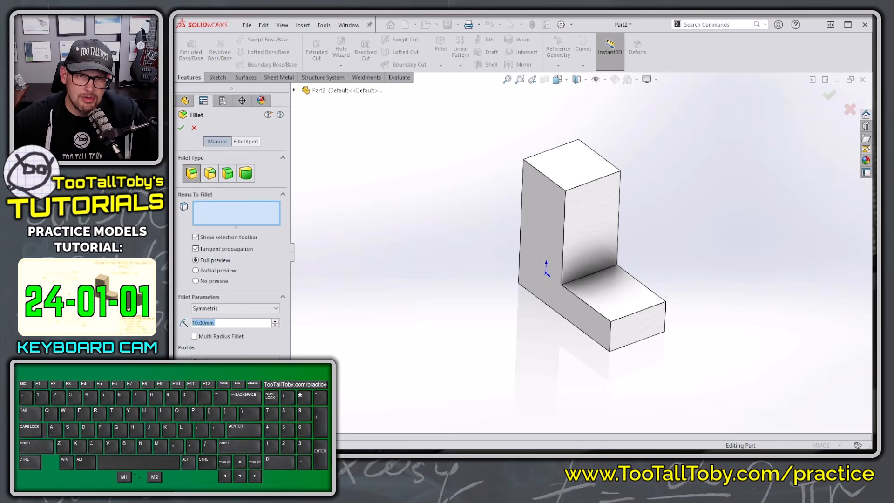
pyautogui.moveTo(238, 326); pyautogui.dragTo(190, 323)
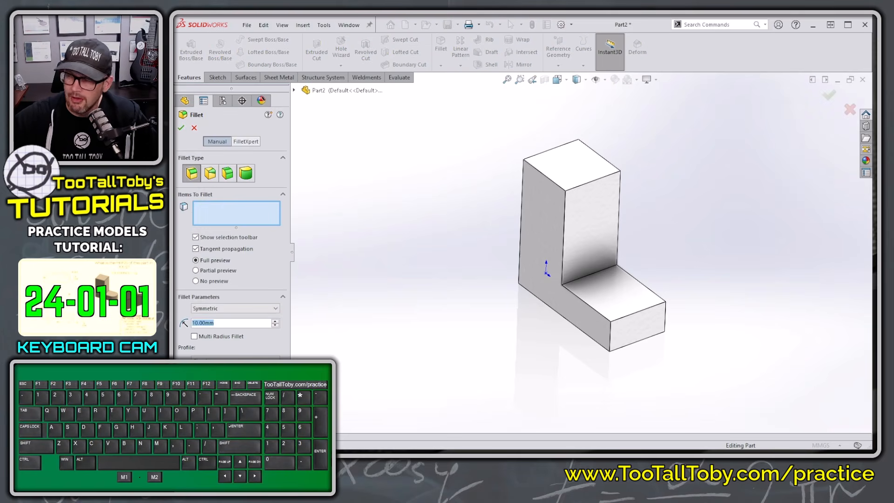
pyautogui.write('14.5')
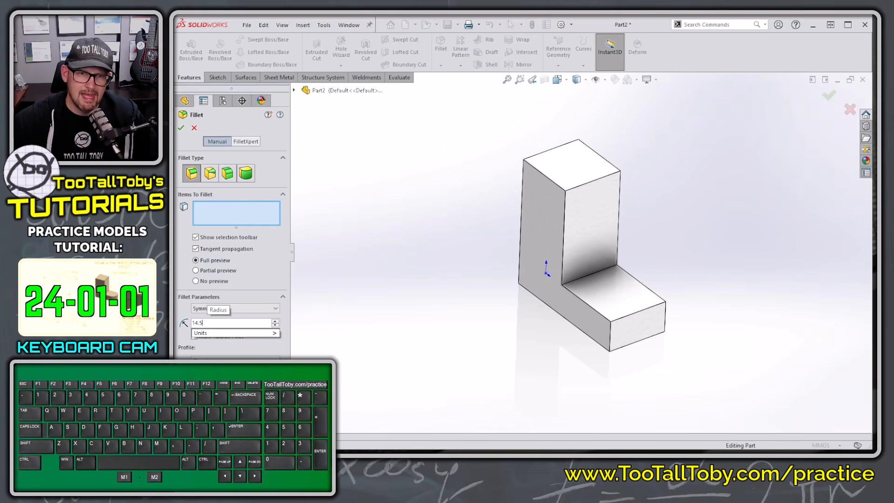
pyautogui.press('Return')
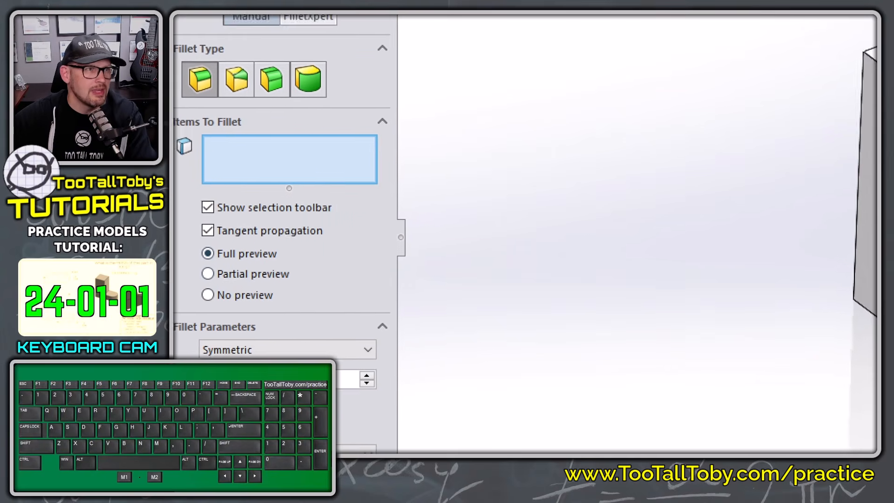
pyautogui.moveTo(210, 241)
pyautogui.mouseDown()
pyautogui.moveTo(299, 244)
pyautogui.moveTo(199, 226)
pyautogui.moveTo(215, 244)
pyautogui.mouseUp()
pyautogui.hotkey('alt', '1')
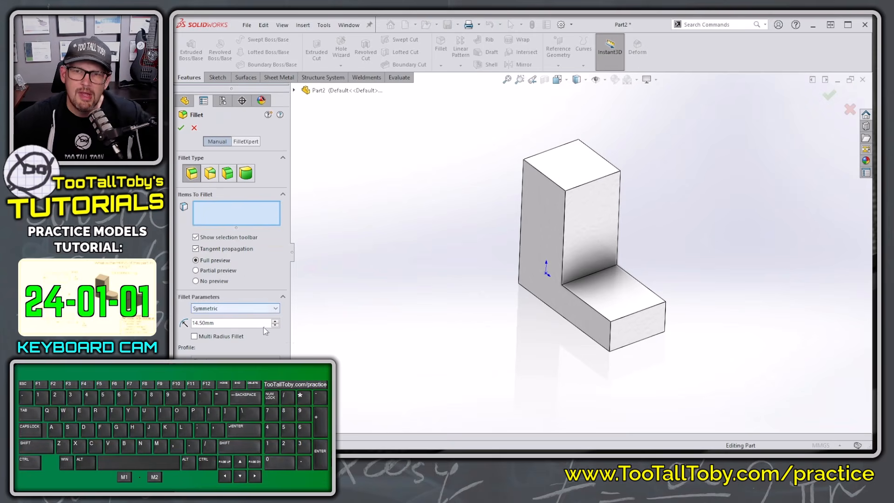
# Apply the fillet to the two short vertical edges at the free end of the L-shaped part's foot.
pyautogui.click(611, 335)
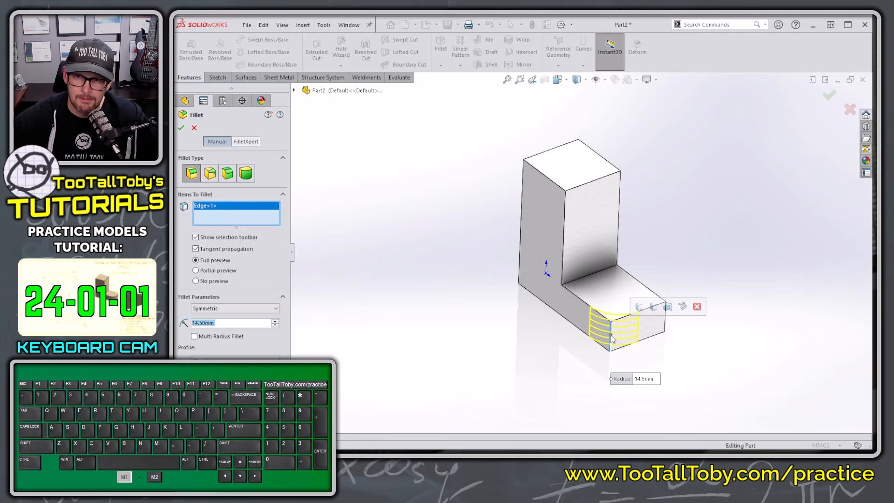
pyautogui.click(665, 326)
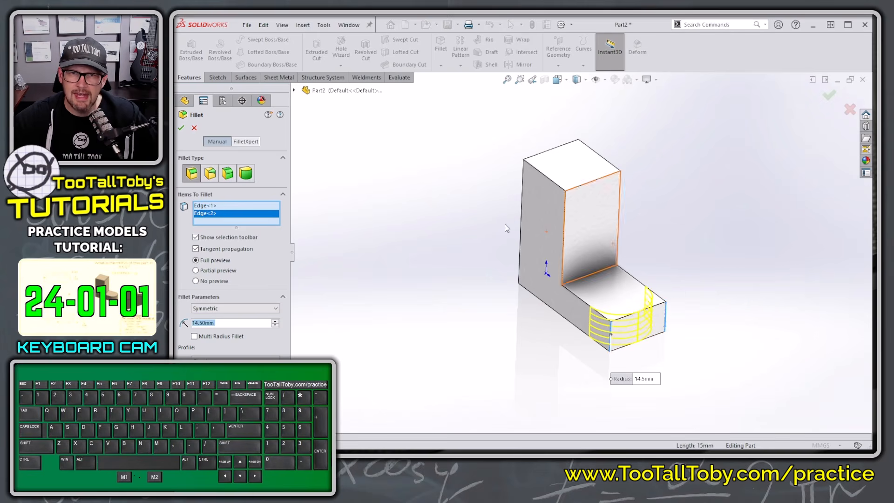
pyautogui.click(181, 128)
pyautogui.click(459, 233)
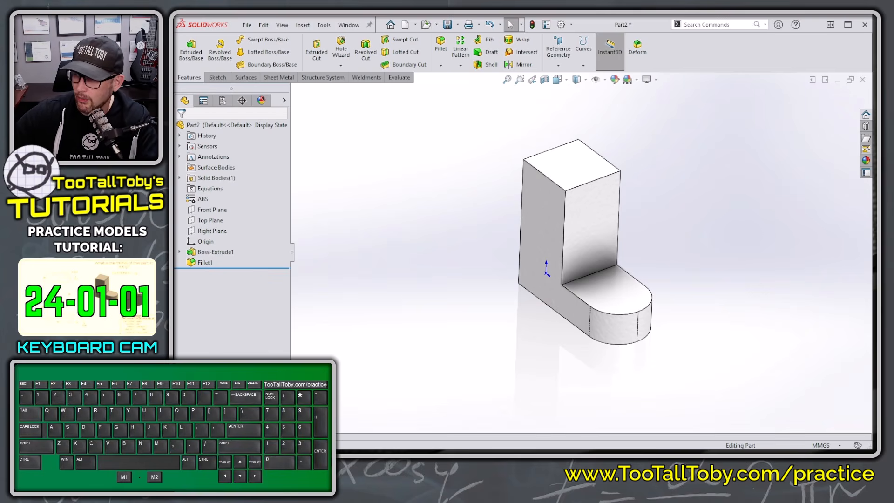
pyautogui.click(443, 201)
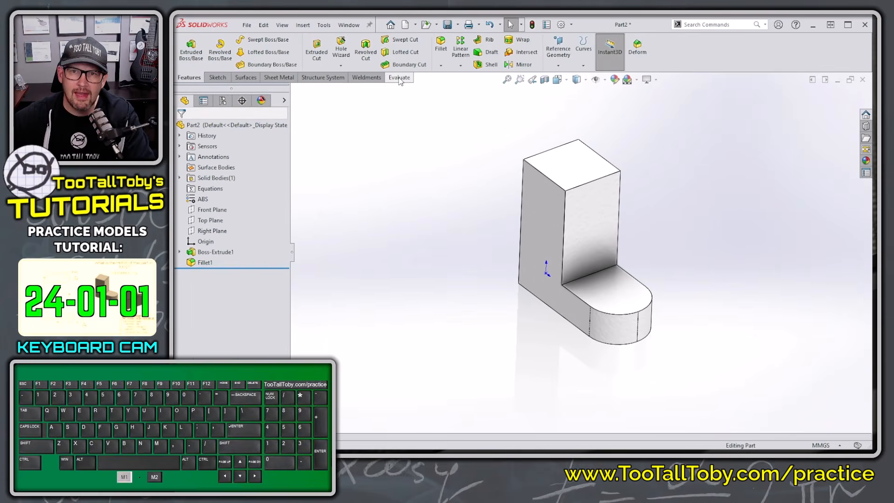
# Evaluate the part's mass properties, copy the mass value in grams, and close the report.
pyautogui.click(399, 78)
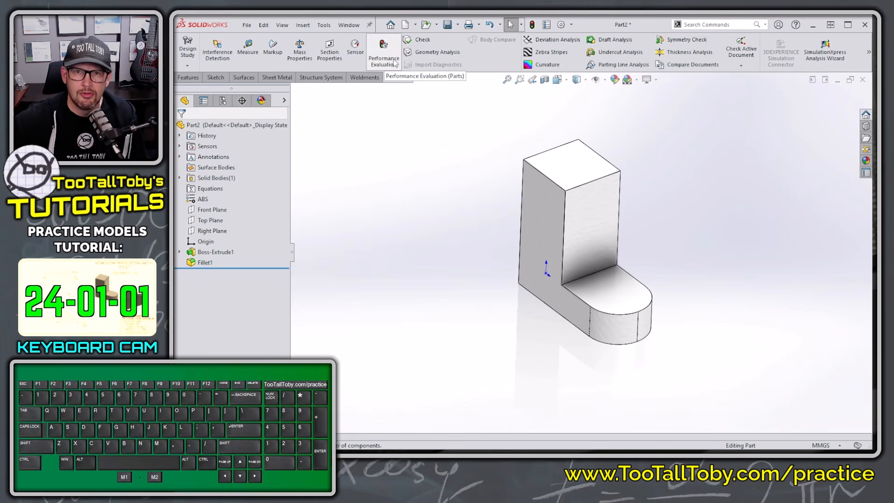
pyautogui.click(300, 52)
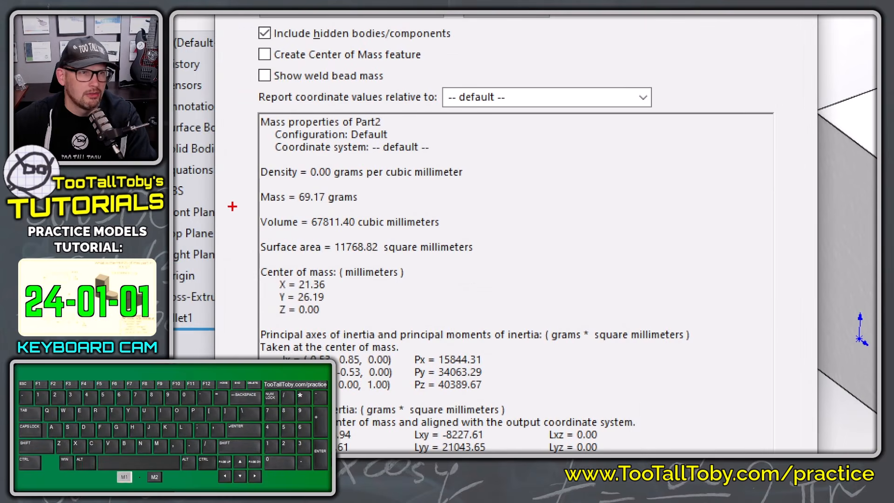
pyautogui.moveTo(260, 204)
pyautogui.mouseDown()
pyautogui.moveTo(349, 204)
pyautogui.moveTo(249, 184)
pyautogui.moveTo(257, 217)
pyautogui.moveTo(267, 203)
pyautogui.mouseUp()
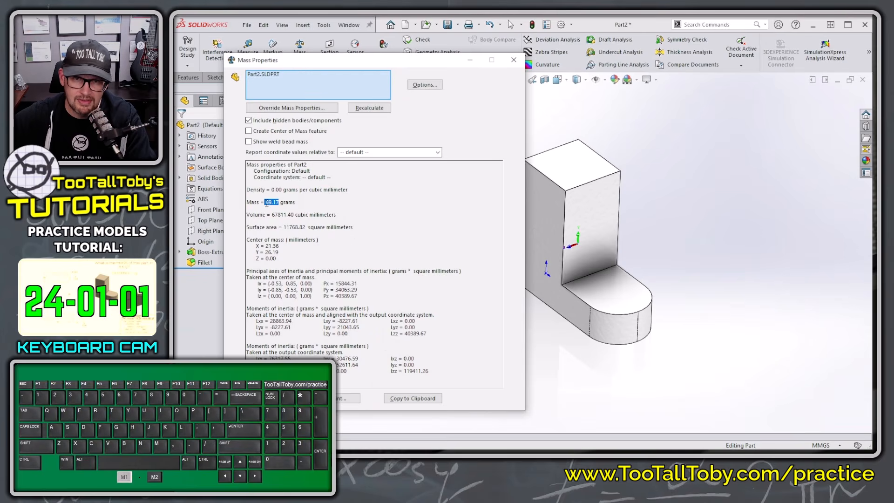
pyautogui.hotkey('ctrl', 'c')
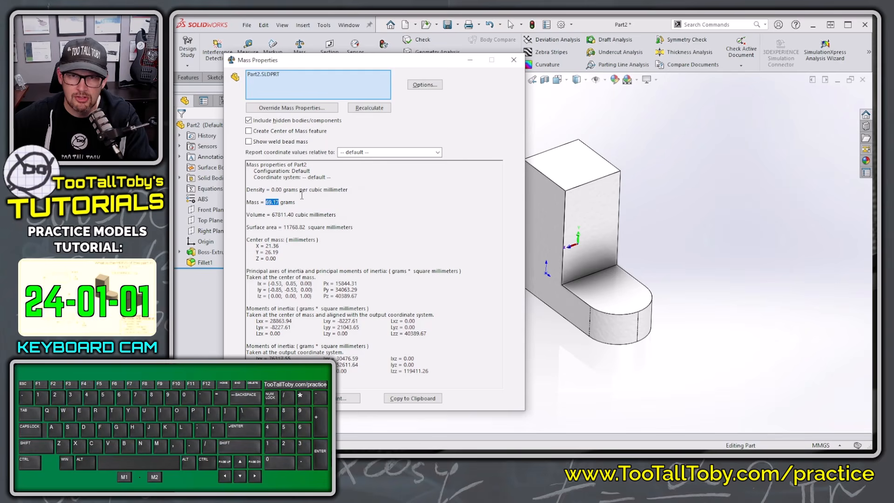
pyautogui.rightClick(275, 203)
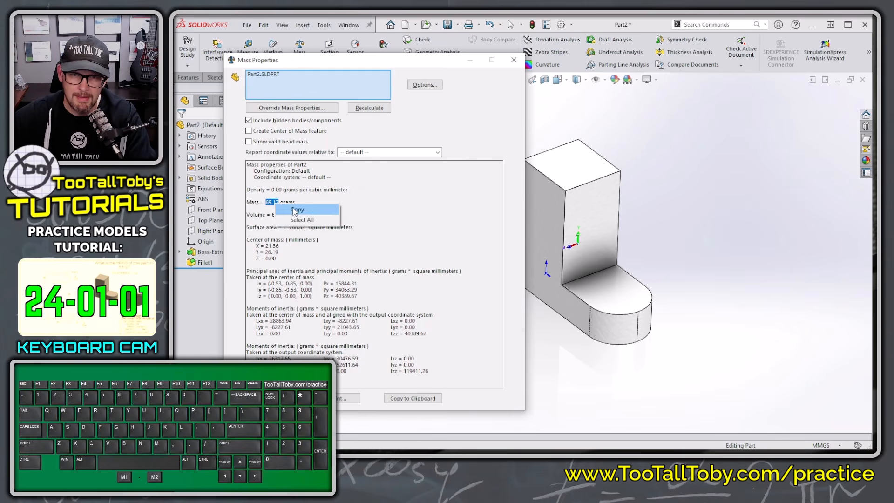
pyautogui.click(292, 209)
pyautogui.click(409, 196)
pyautogui.click(514, 61)
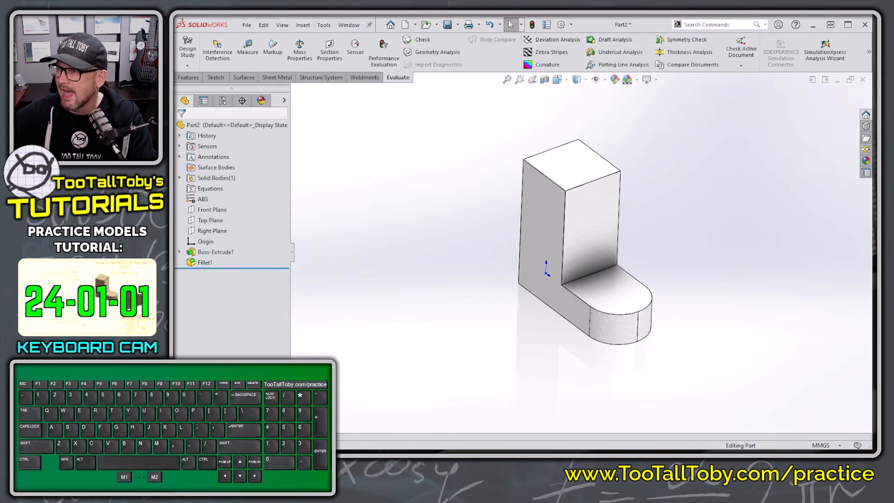
# Bring the browser window with the practice model's drawing and mass entry field into view.
pyautogui.moveTo(893, 49)
pyautogui.mouseDown()
pyautogui.moveTo(719, 53)
pyautogui.moveTo(528, 31)
pyautogui.mouseUp()
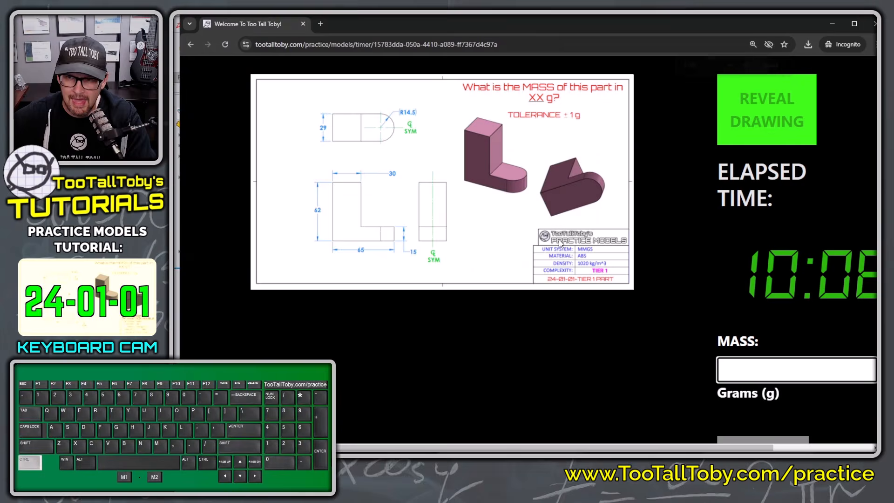